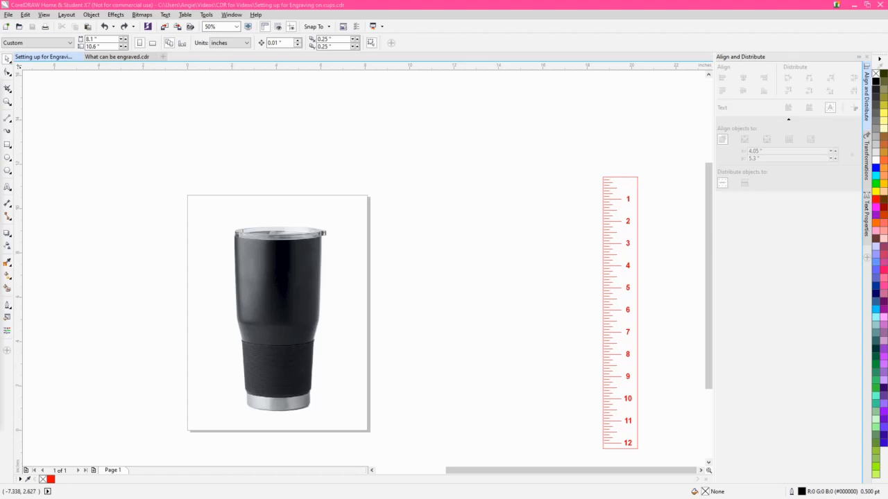
Move the vertical ruler graphic over the tumbler so its zero end sits just below the lid, to gauge the engraving height
left_click(281, 275)
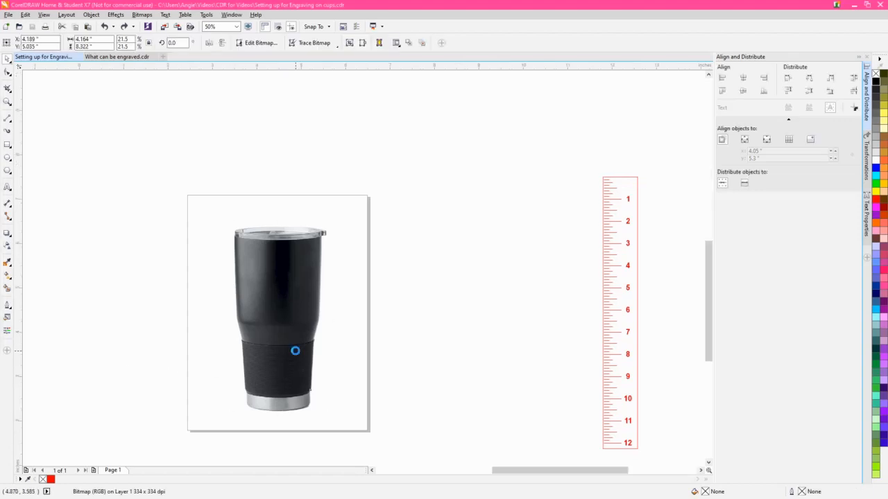
scroll(293, 353, "up", 1)
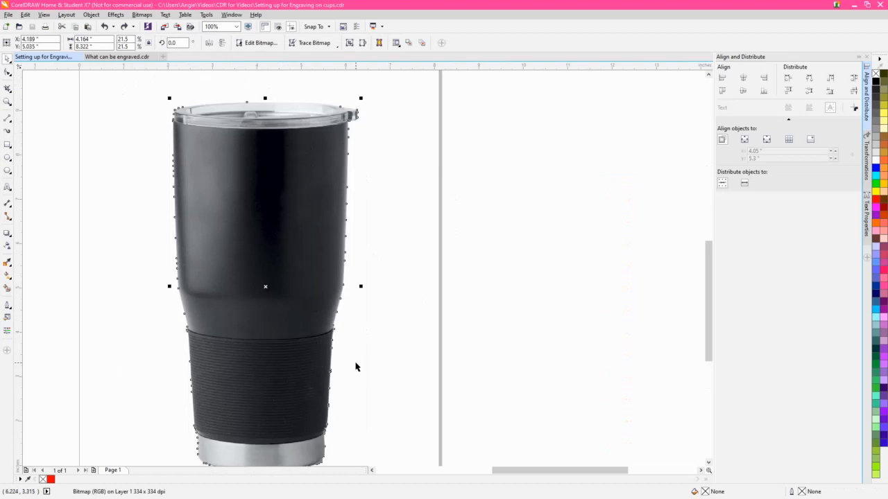
scroll(386, 371, "down", 1)
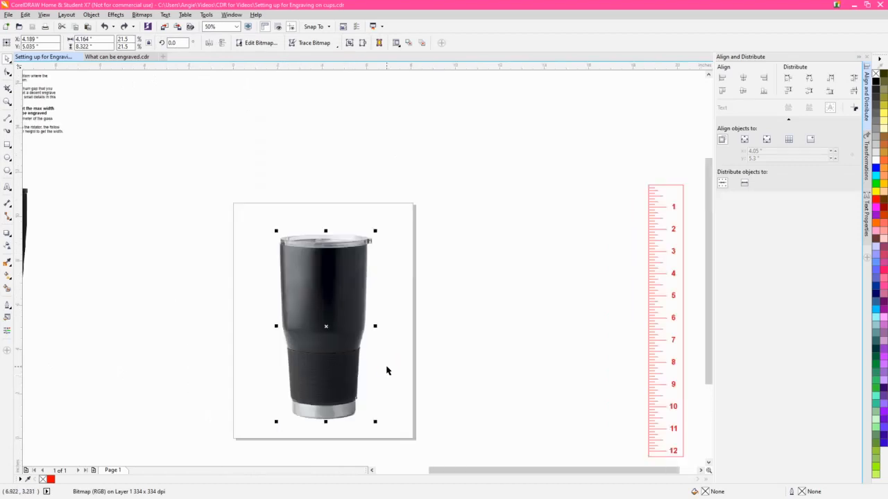
left_click_drag(660, 210, 394, 283)
scroll(394, 283, "up", 1)
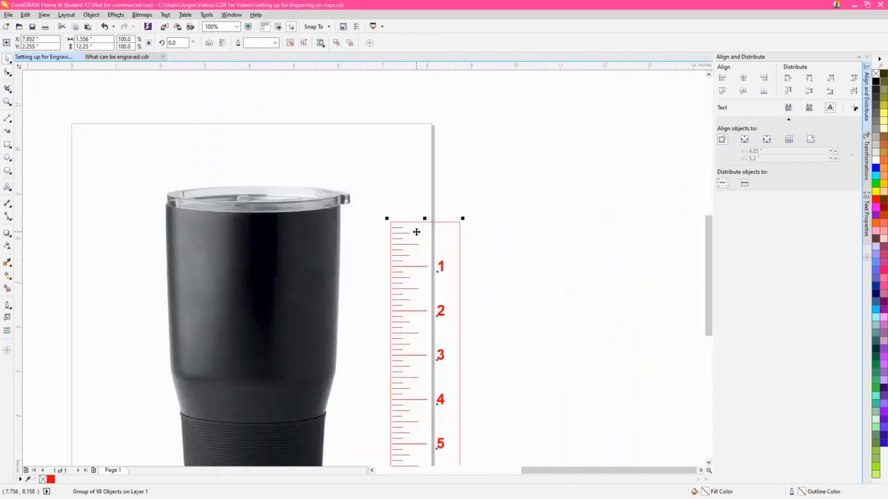
left_click_drag(406, 222, 260, 213)
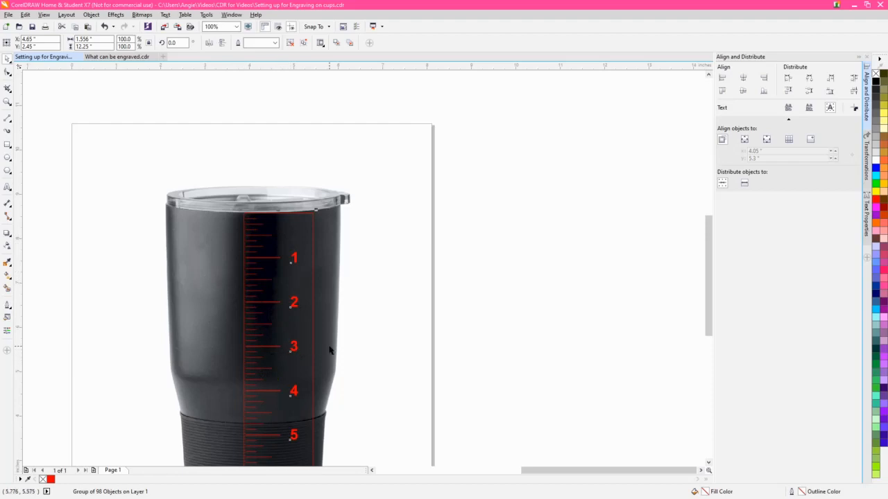
Draw a rectangle beside the tumbler about 1.1 inches wide, give it a hairline outline, and set its height to 2.75 inches
left_click(7, 145)
left_click_drag(464, 211, 515, 255)
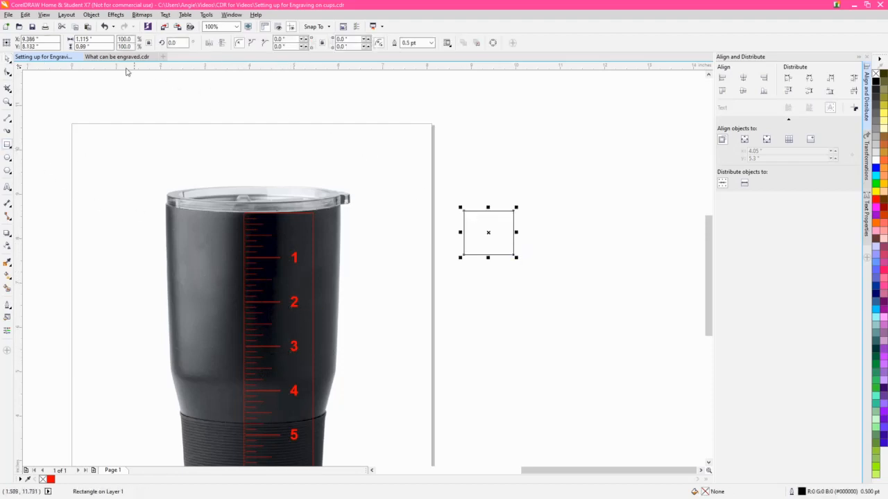
left_click(430, 43)
left_click(413, 60)
left_click(99, 46)
type("2.75")
key("Return")
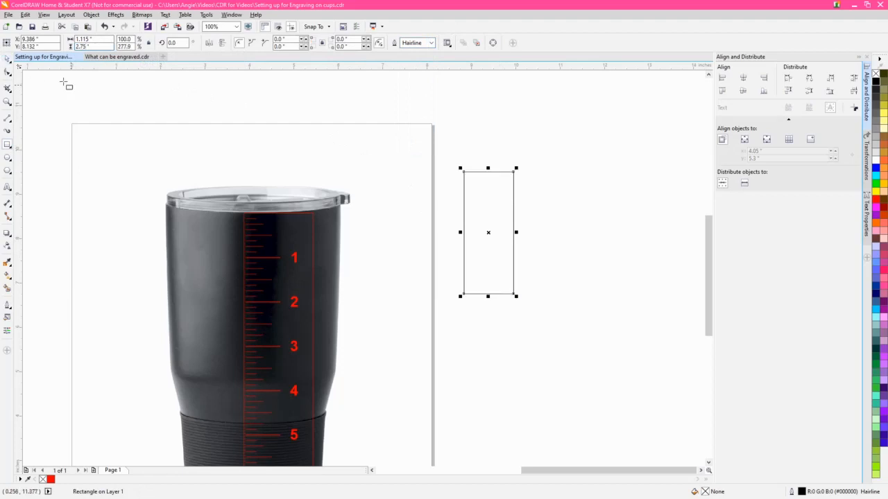
Rotate the ruler 90 degrees and lay it across the tumbler's lid, starting at the cup's outer edge, to gauge the width
left_click(7, 59)
left_click(277, 258)
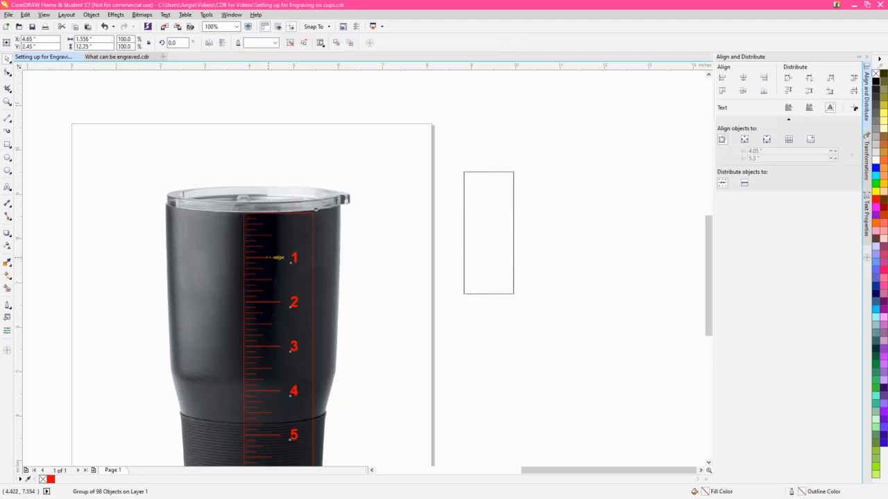
left_click(174, 42)
type("90")
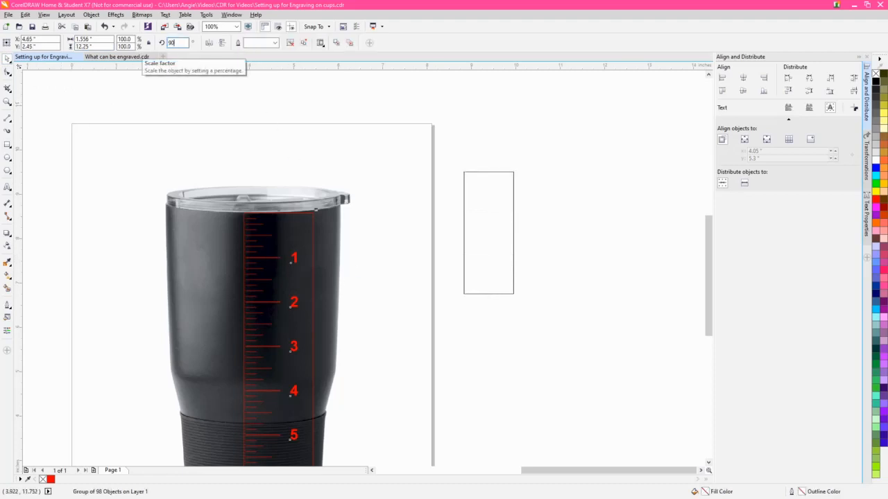
key("Return")
left_click_drag(355, 450, 508, 127)
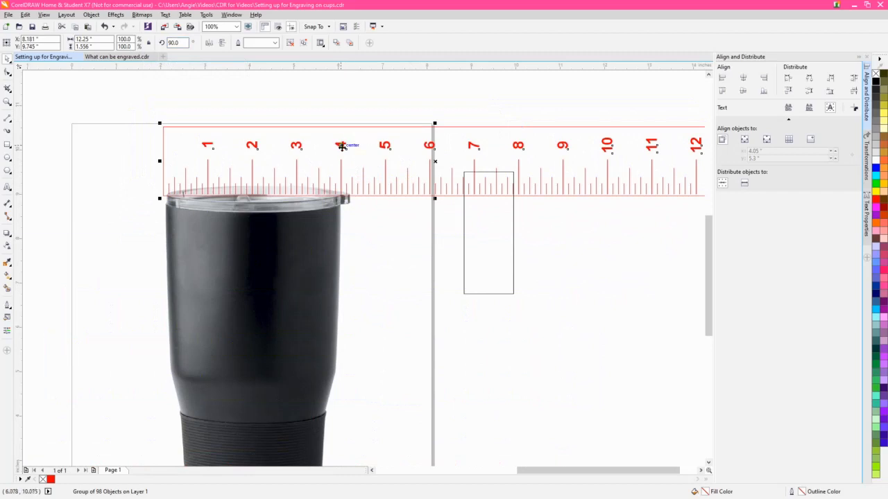
Set the rectangle's width to 4 inches
left_click(479, 293)
left_click(495, 258)
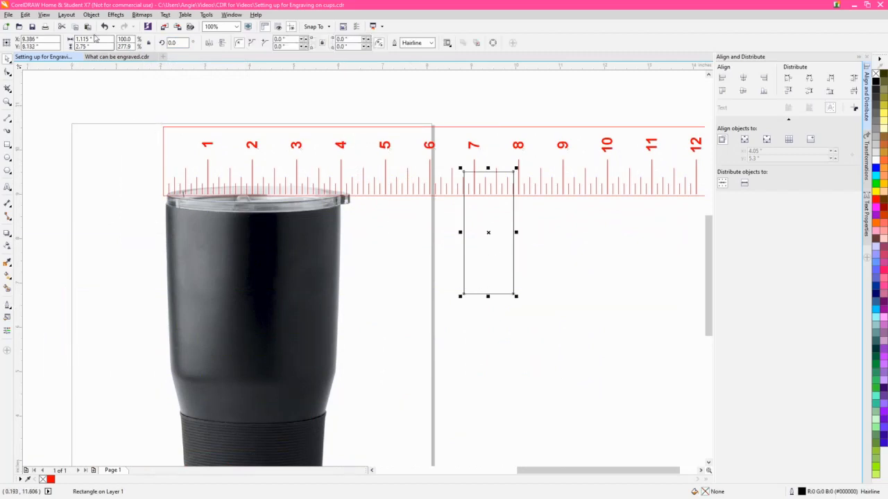
double_click(95, 41)
type("4")
key("Return")
left_click(475, 369)
Return the ruler to a 0-degree rotation and move it off the page, well clear of the rectangle
scroll(476, 369, "down", 3)
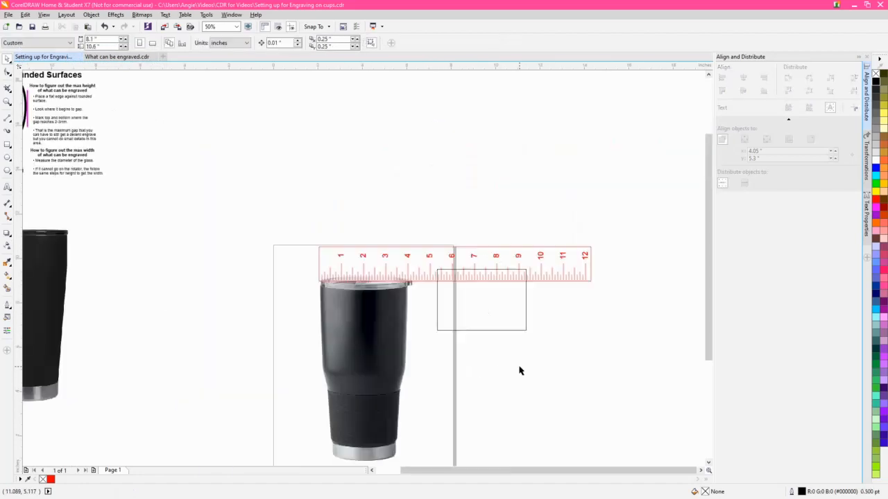
left_click(406, 228)
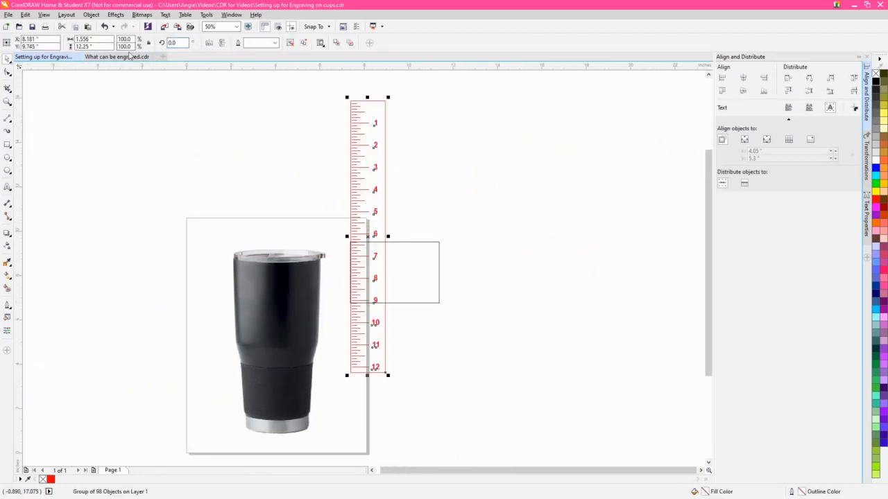
key("Return")
left_click_drag(370, 166, 575, 213)
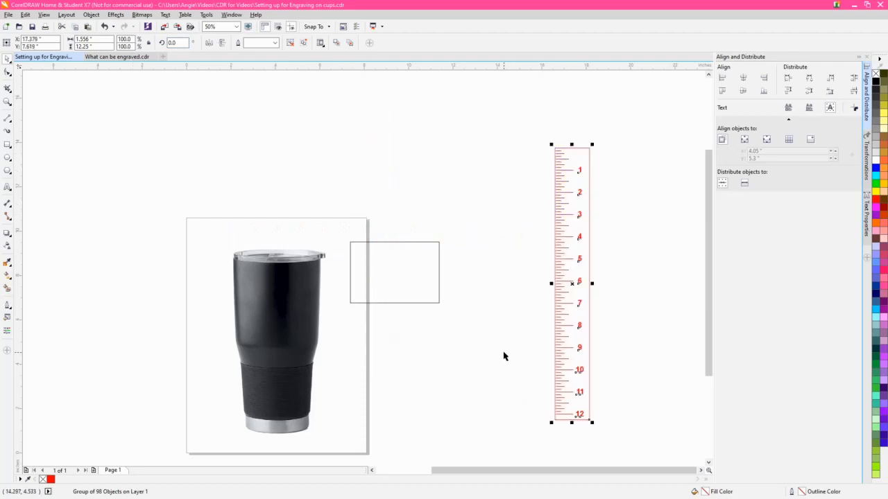
Colour the rectangle's outline red
left_click(396, 352)
left_click(392, 290)
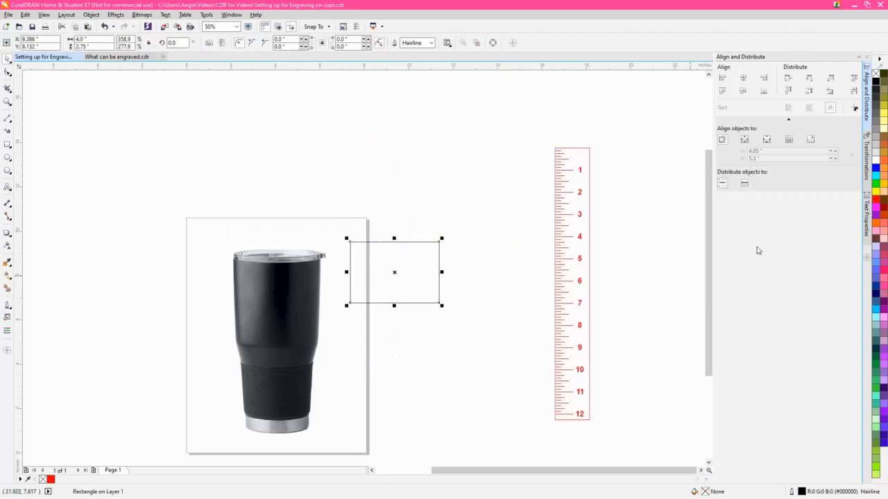
right_click(876, 199)
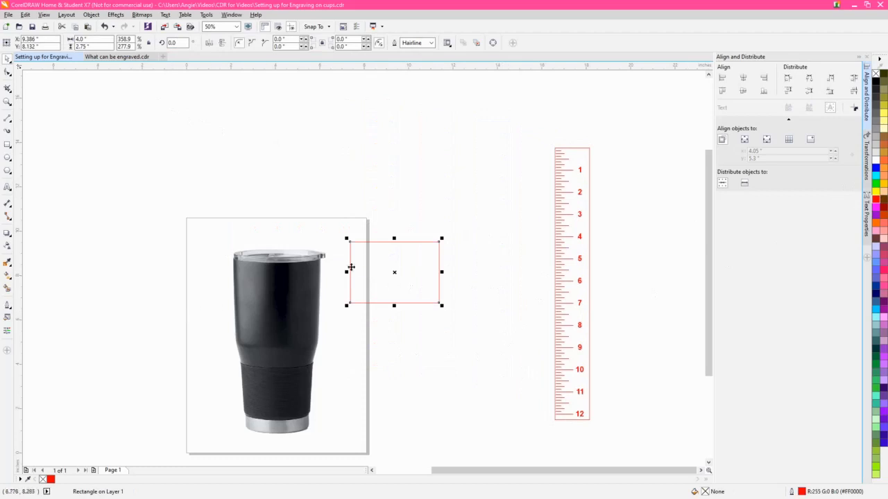
Align the rectangle and tumbler on their vertical centre line and place the rectangle over the smooth cup body below the lid
left_click(328, 285, "shift")
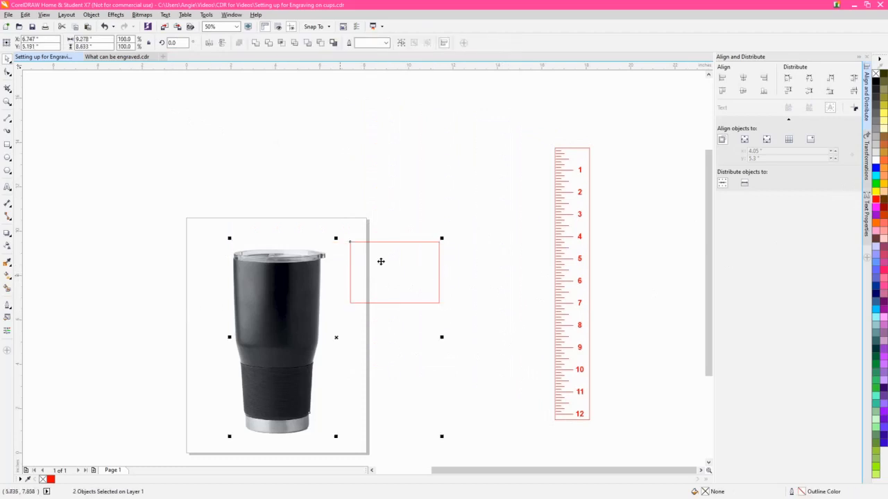
left_click(743, 77)
key("Escape")
scroll(233, 308, "up", 2)
left_click_drag(367, 246, 356, 303)
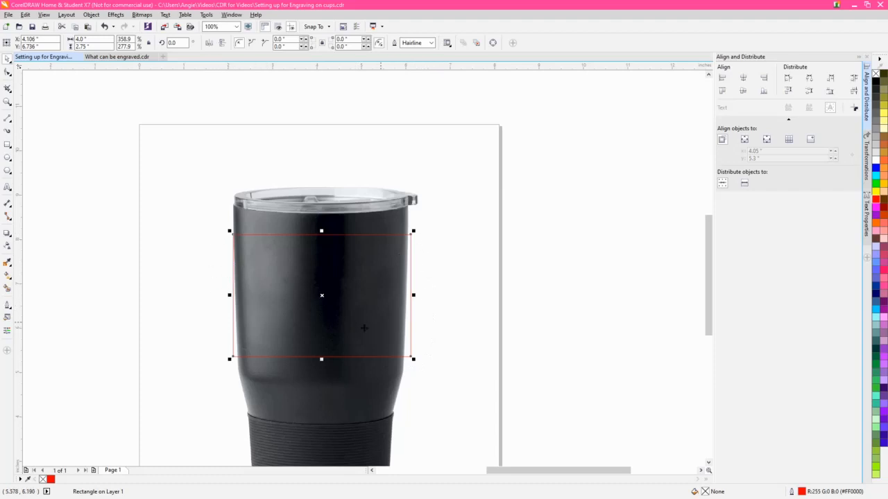
scroll(323, 270, "up", 2)
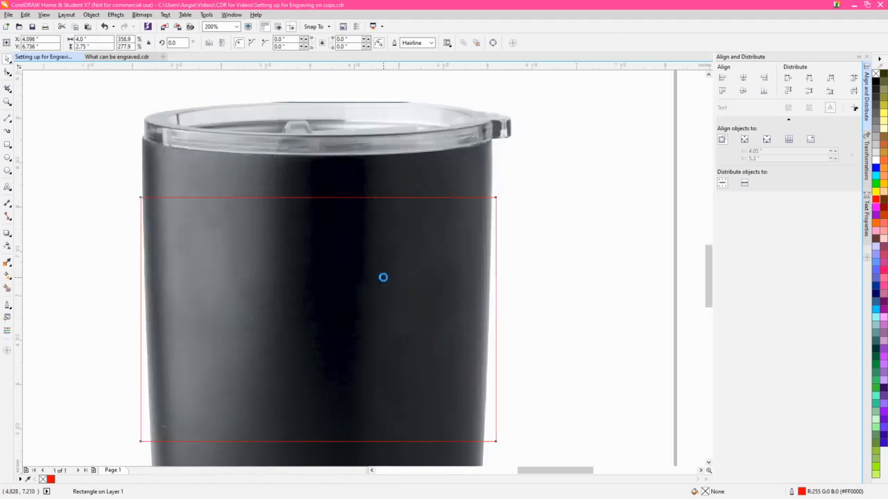
scroll(384, 278, "down", 2)
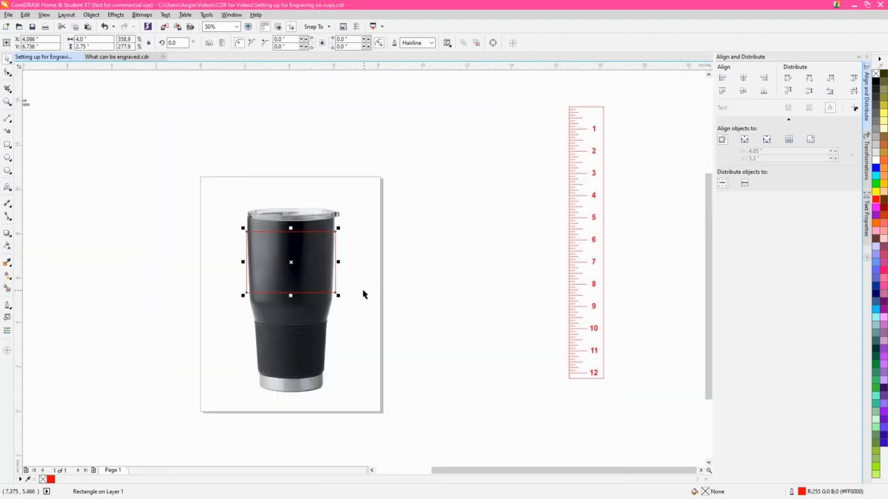
Move the tumbler image off the page and centre the red rectangle on the page
left_click_drag(302, 338, 113, 219)
left_click(296, 246)
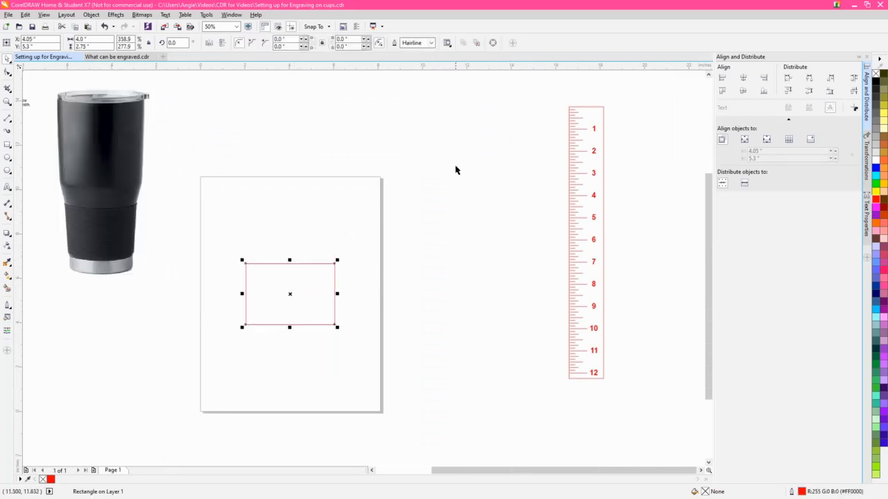
Centre the Trixily Designs logo on the page inside the red rectangle
scroll(464, 191, "up", 1)
scroll(476, 170, "down", 1)
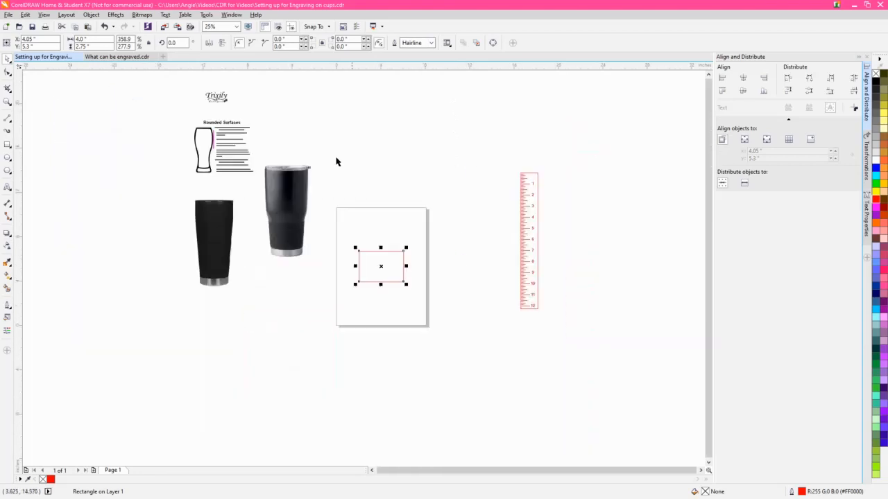
left_click(217, 95)
key("p")
scroll(416, 252, "up", 2)
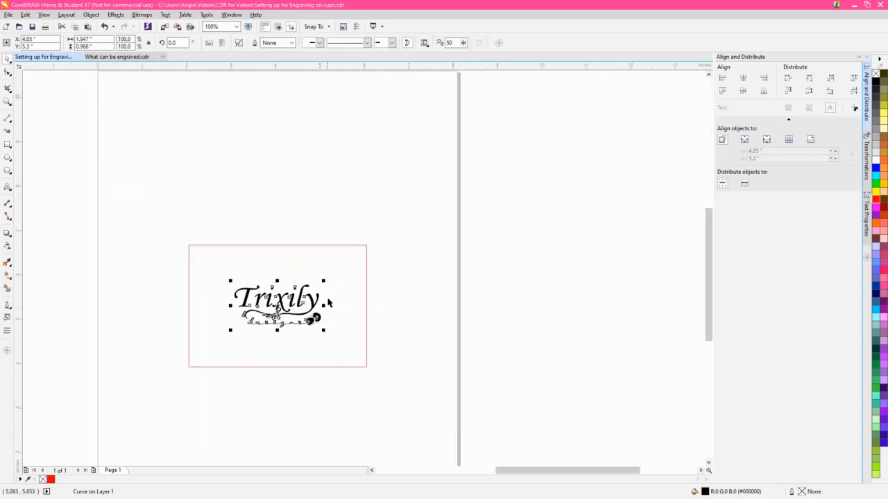
Rotate the logo and the rectangle together by 90 degrees
left_click_drag(416, 407, 130, 193)
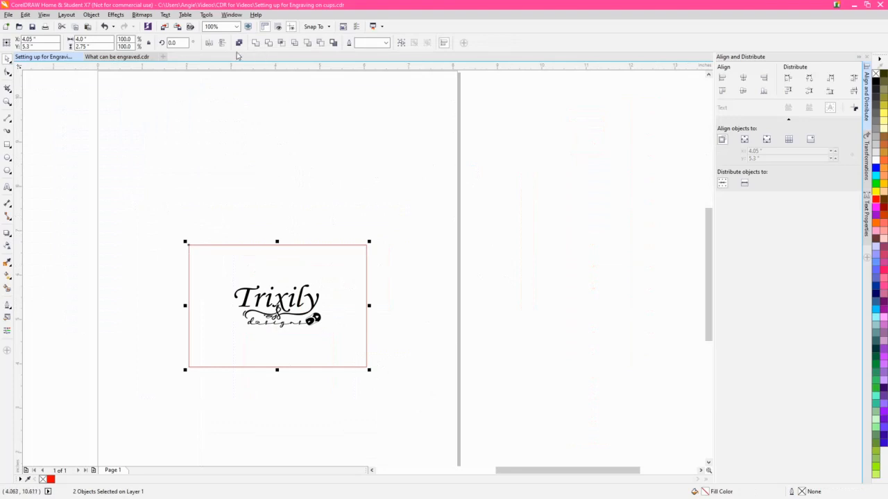
type("90")
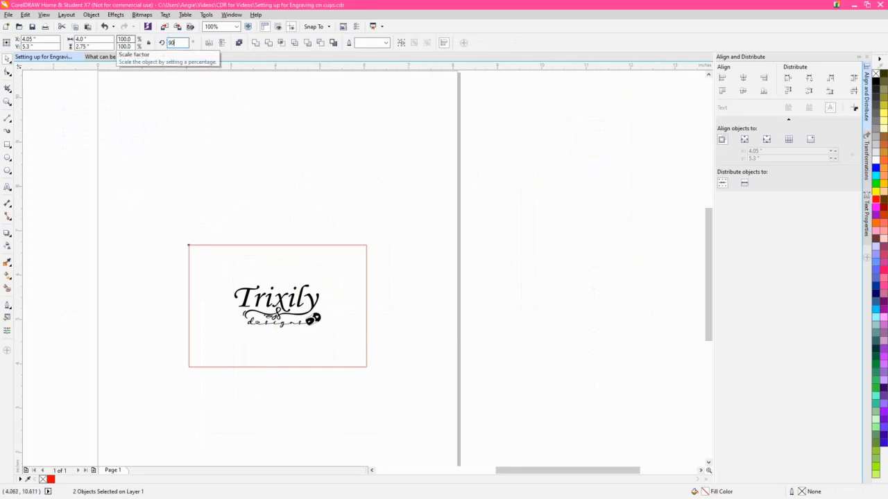
key("Return")
key("Escape")
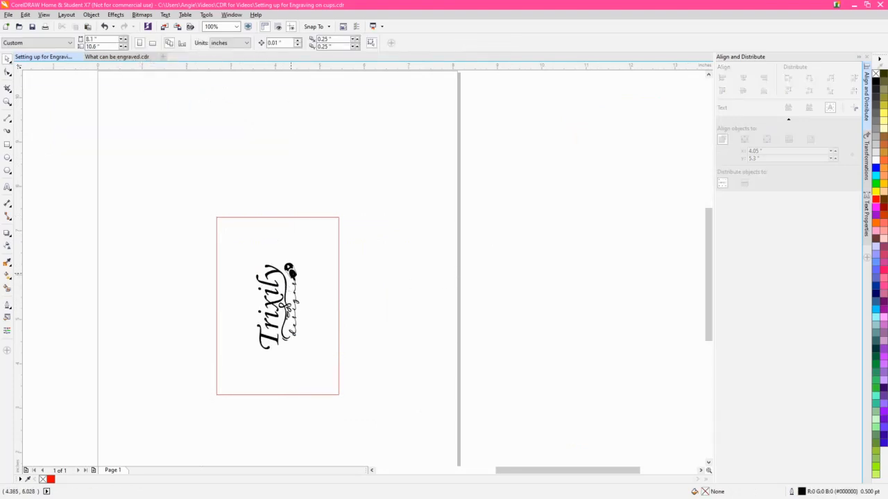
Enlarge the rotated logo proportionally from its centre and set its height to 4 inches to match the rectangle
left_click(292, 271)
left_click_drag(301, 351, 326, 416)
scroll(314, 356, "up", 3)
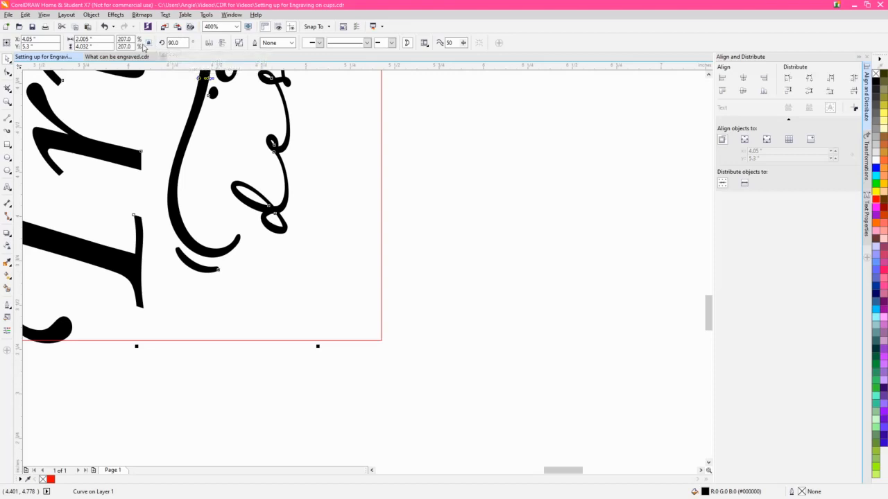
left_click_drag(97, 47, 73, 47)
type("4")
key("Return")
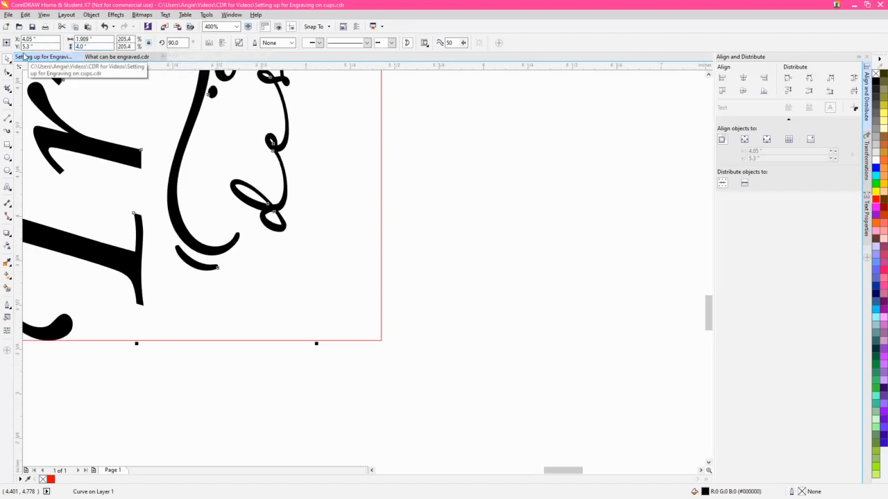
Narrow the red rectangle symmetrically to about 1.98 inches so its sides fit the logo's width
scroll(269, 286, "down", 2)
key("Tab")
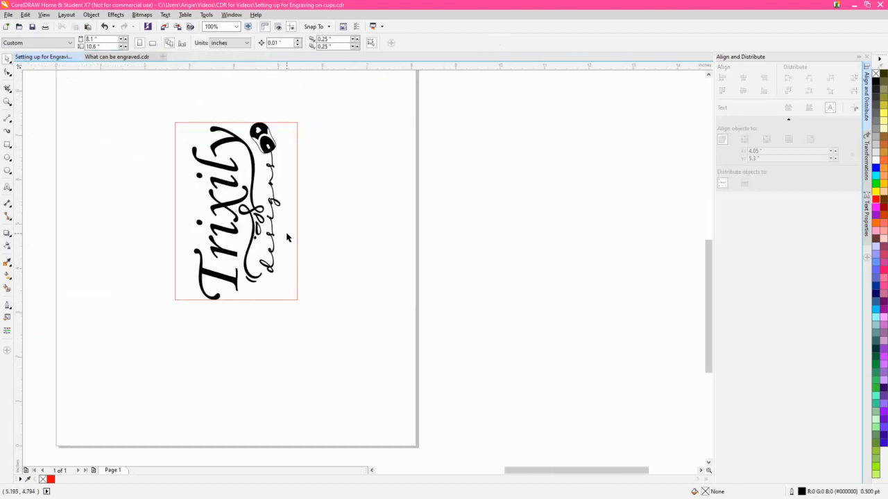
scroll(270, 194, "up", 1)
left_click_drag(323, 228, 291, 217)
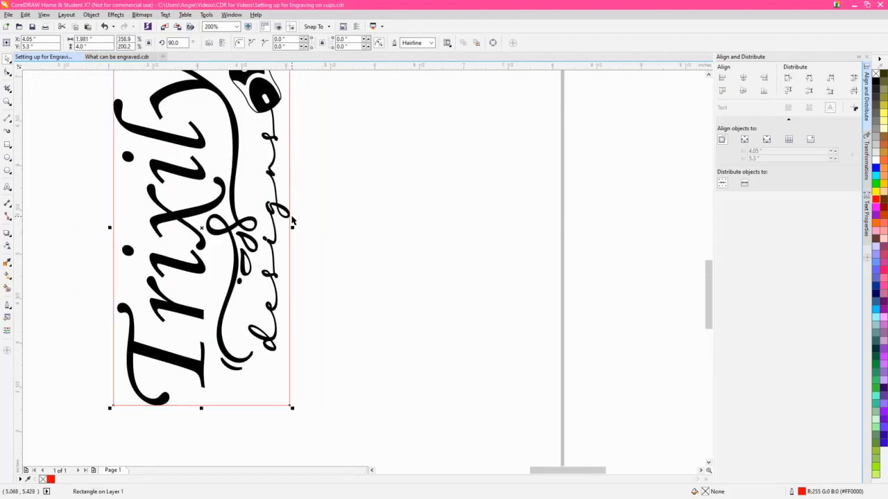
scroll(296, 248, "down", 1)
left_click(353, 251)
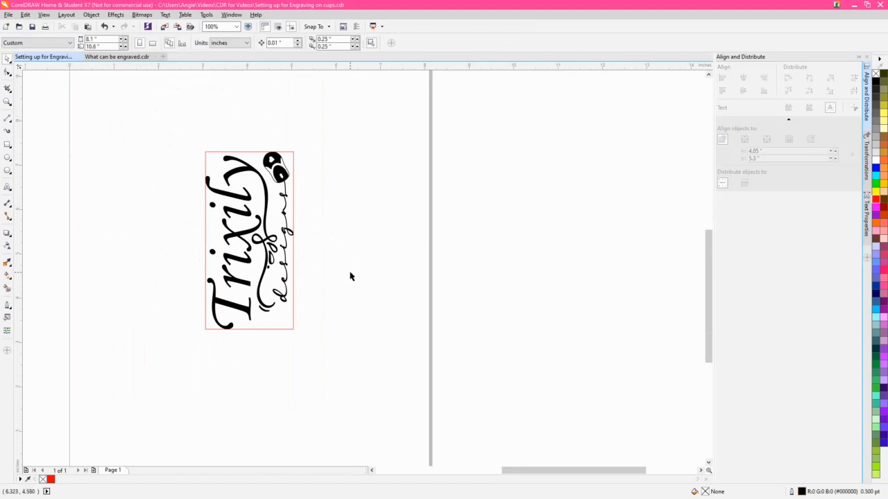
Move the ruler onto the tumbler's side with its zero end just below the lid
scroll(351, 276, "down", 1)
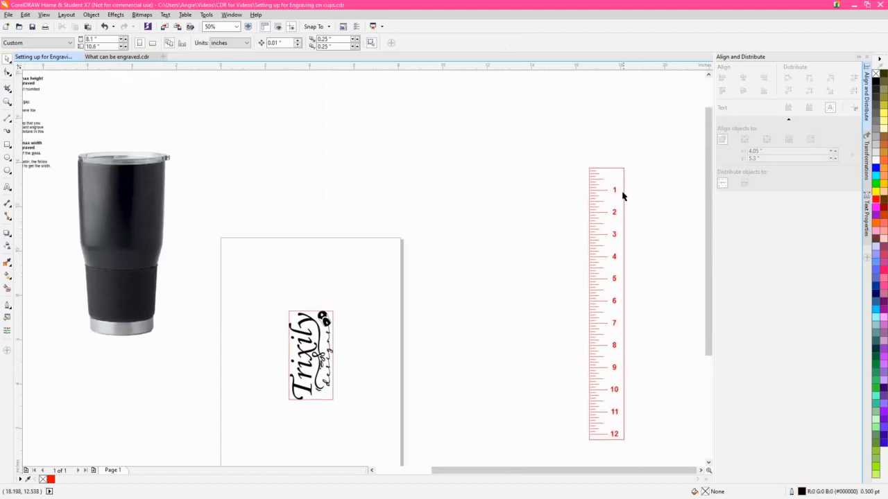
left_click_drag(608, 173, 155, 179)
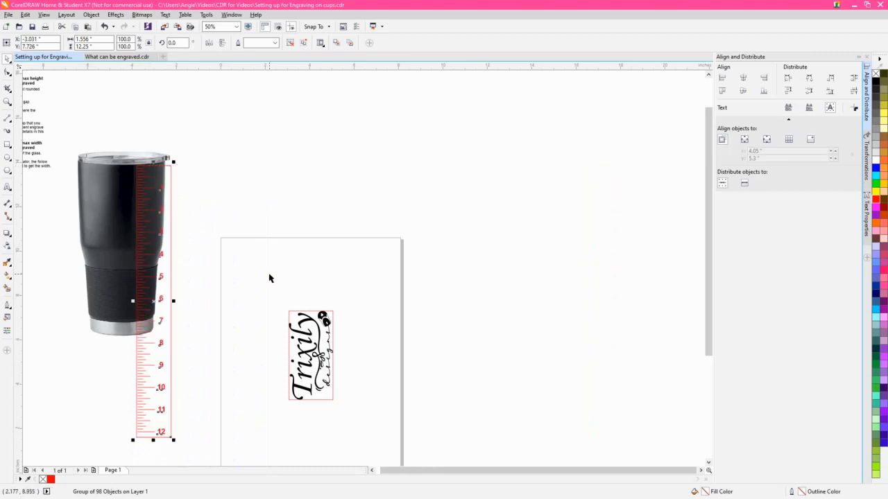
left_click(253, 358)
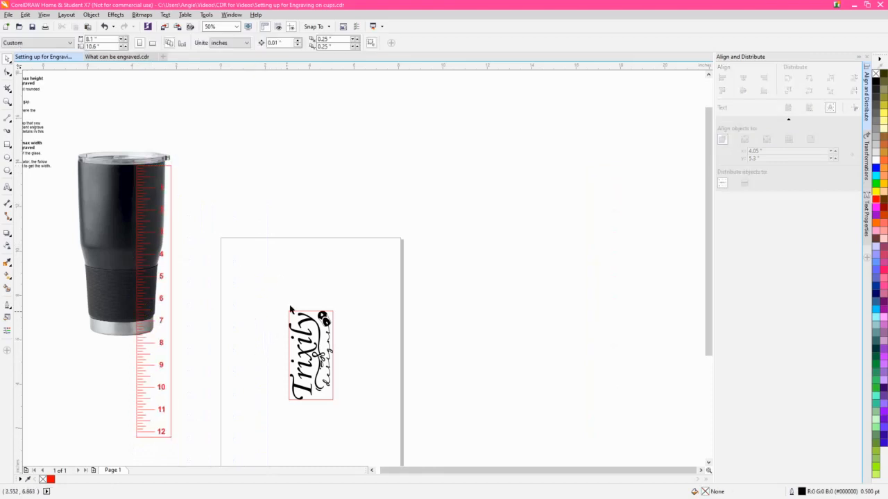
Set the page width to 3.75 inches
left_click(100, 39)
type("3.75")
key("Return")
left_click(335, 401)
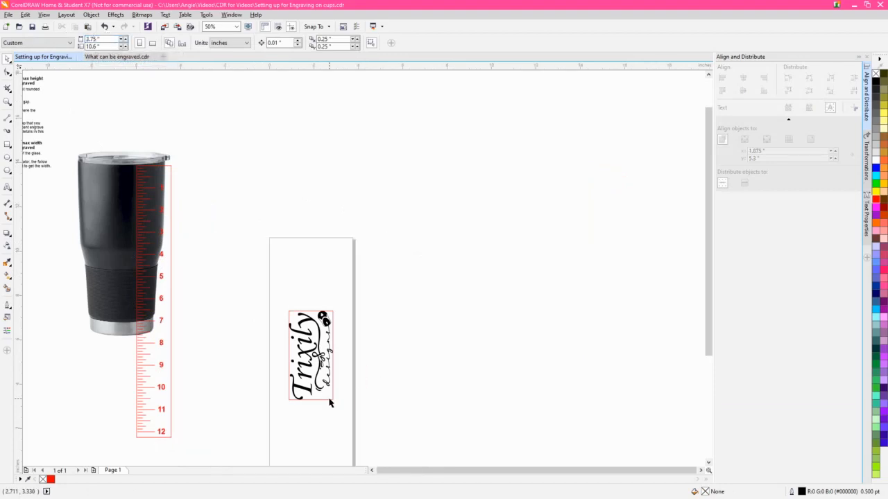
Set the page height to 4.01 inches so the page just clears the red rectangle around the logo
scroll(335, 401, "up", 2)
left_click(290, 134)
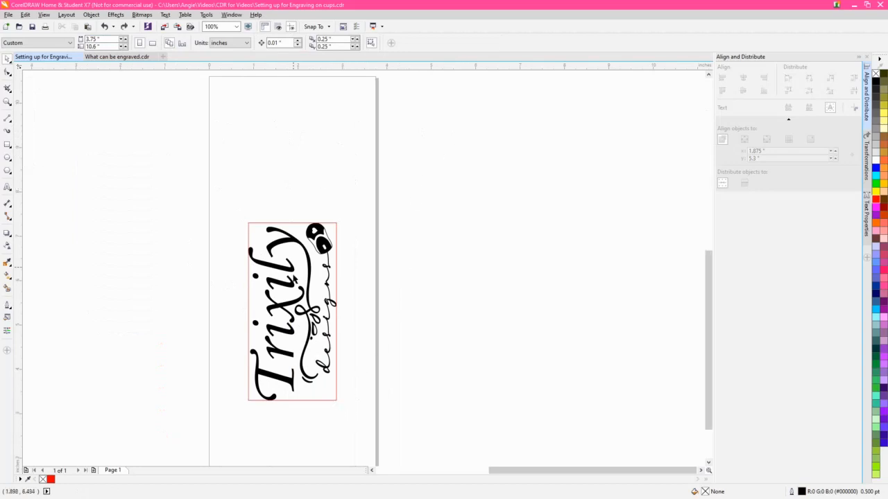
left_click(292, 229)
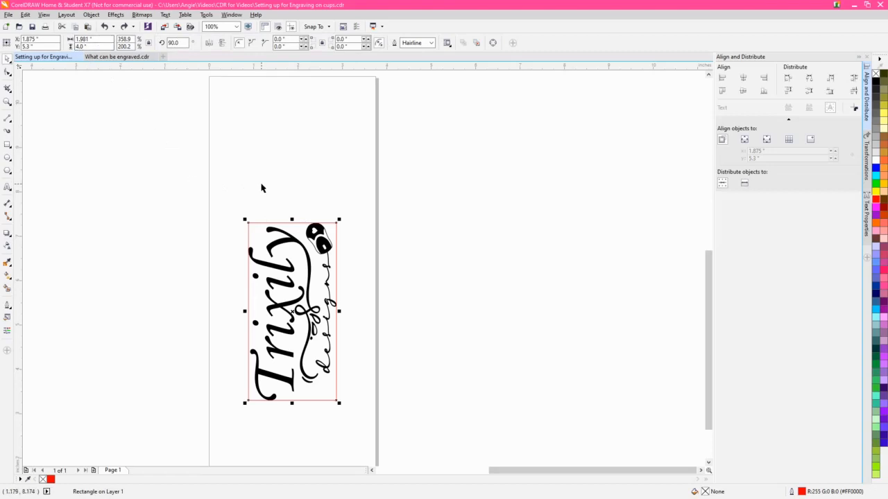
left_click(293, 179)
left_click(101, 46)
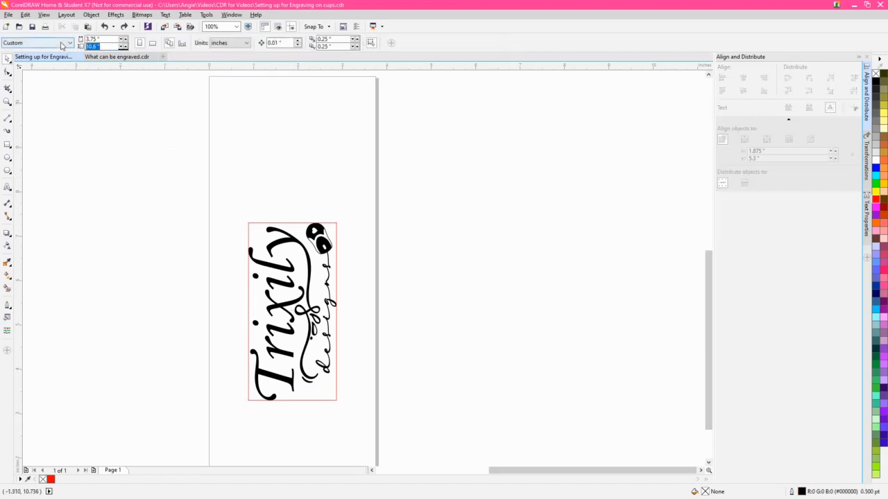
type("4.01")
key("Return")
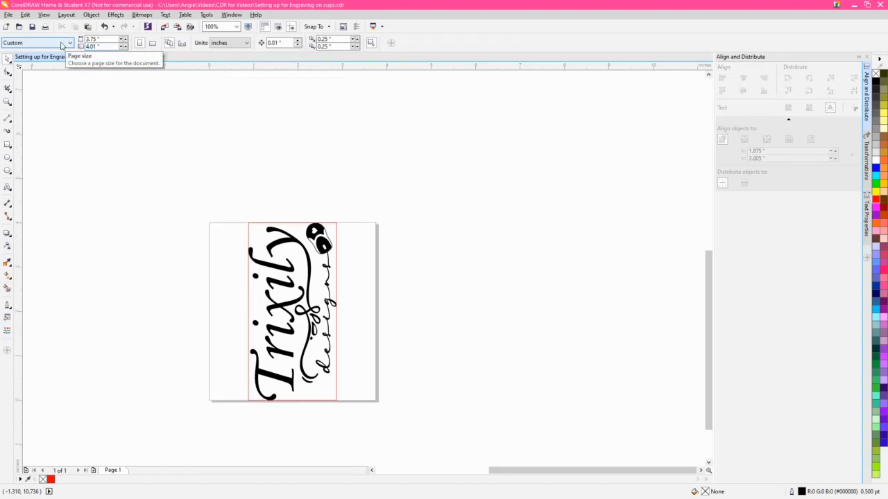
Examine how the red rectangle's upper and lower edges sit against the page border, and select the rectangle
scroll(340, 232, "up", 1)
scroll(277, 220, "up", 2)
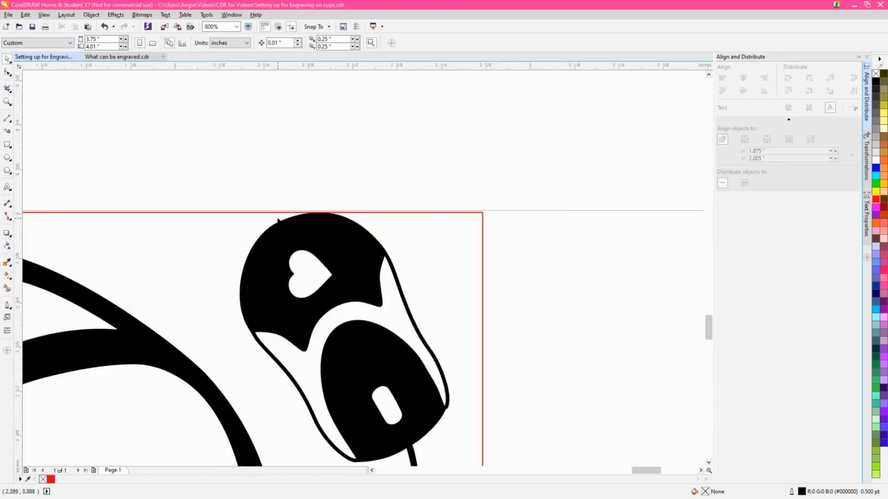
scroll(361, 241, "down", 3)
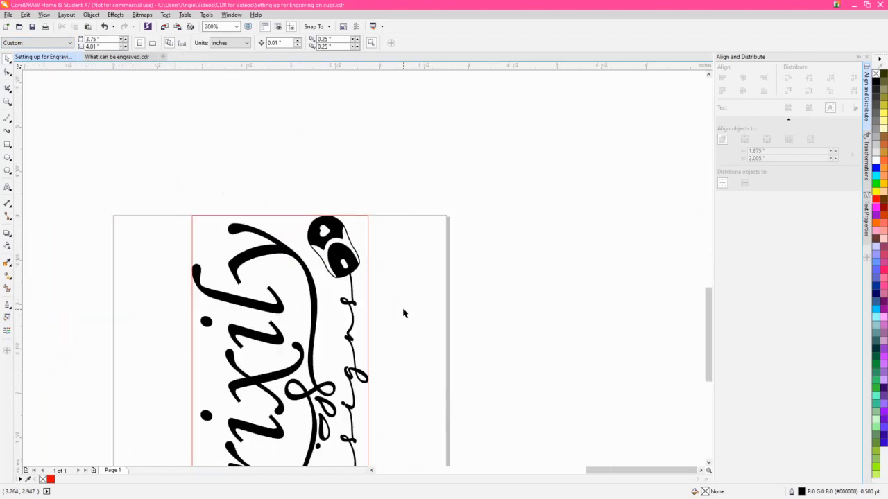
scroll(455, 339, "down", 1)
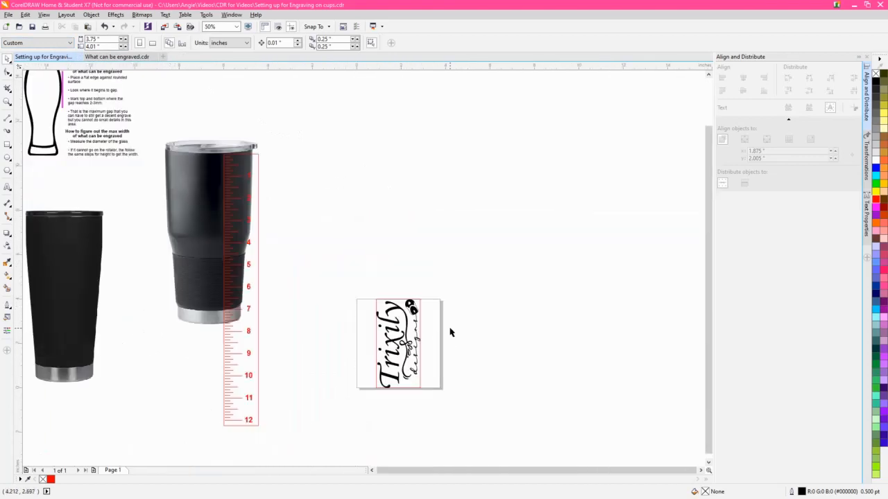
left_click_drag(441, 337, 378, 317)
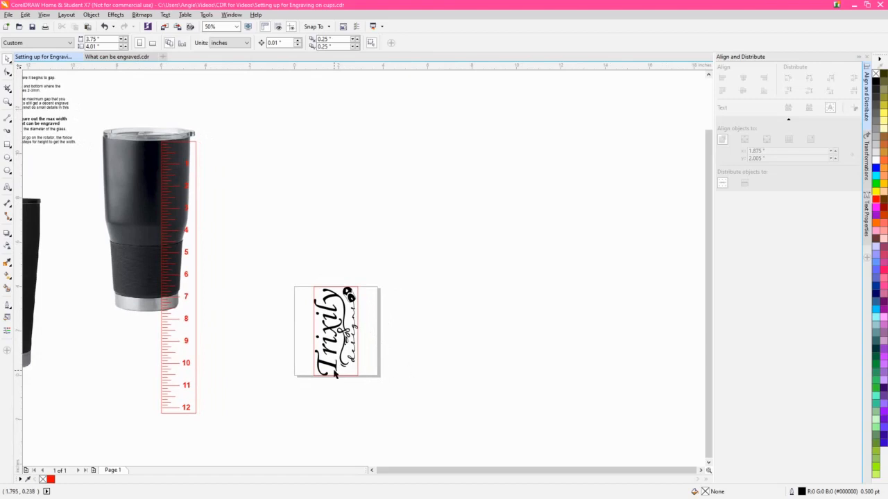
left_click(354, 377)
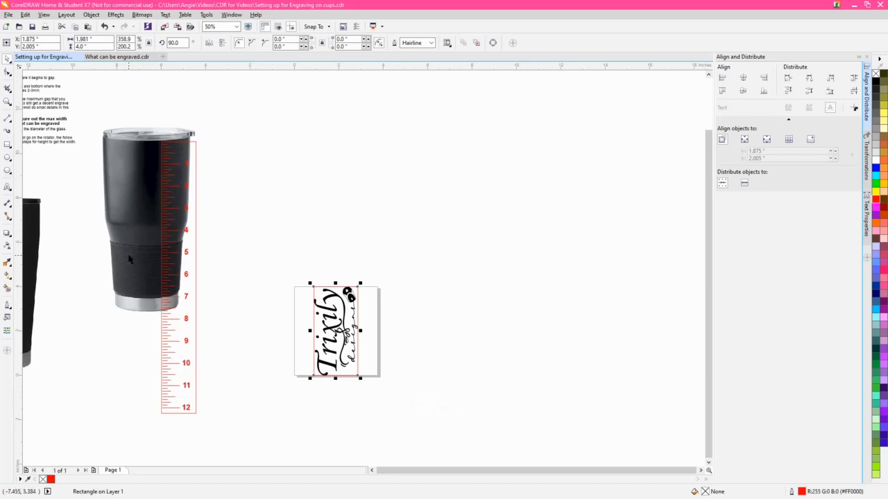
Place the text "Logo" in magenta 24 pt Arial on the steel base band of the tumbler with the ruler
scroll(124, 292, "up", 1)
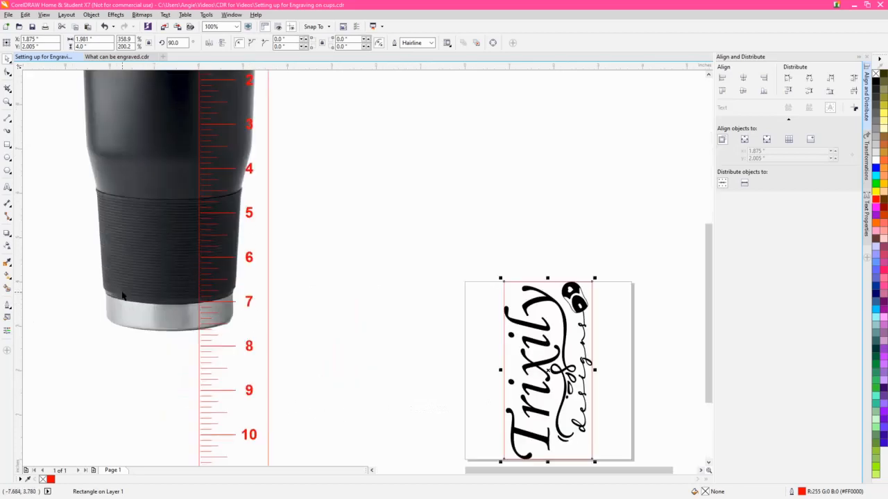
left_click(8, 188)
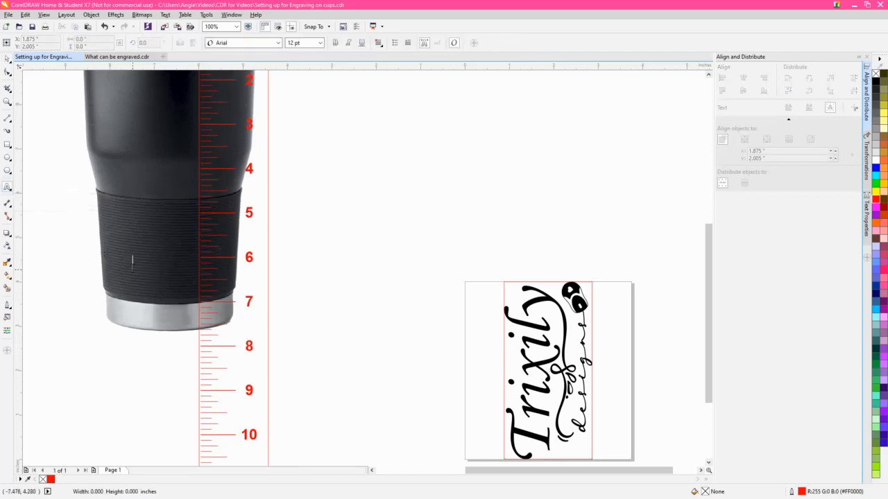
left_click(134, 266)
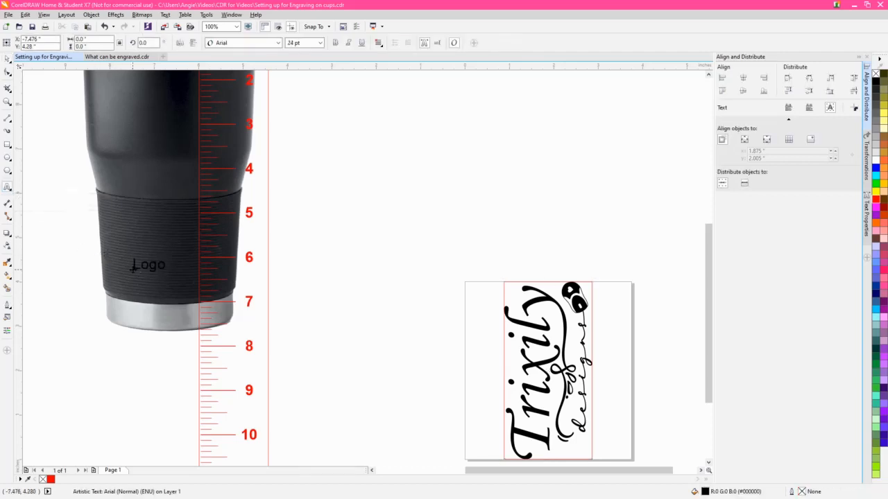
left_click(7, 58)
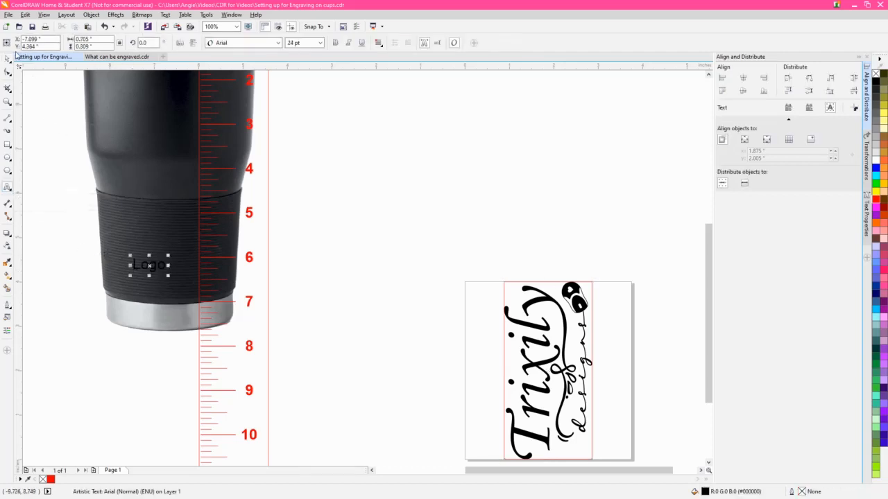
left_click(878, 206)
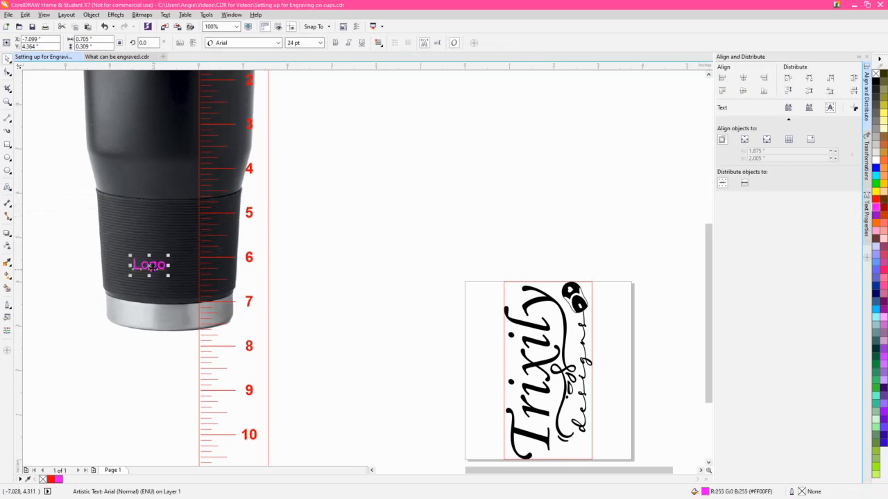
left_click_drag(151, 266, 174, 322)
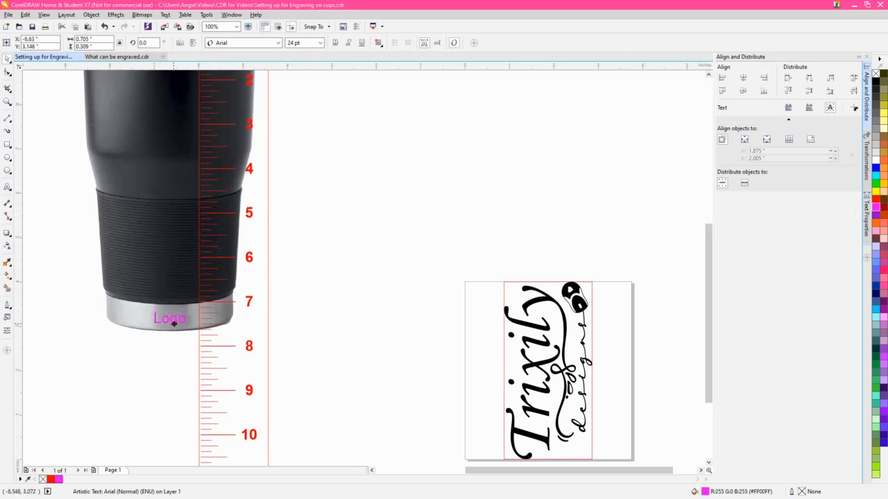
scroll(174, 322, "down", 2)
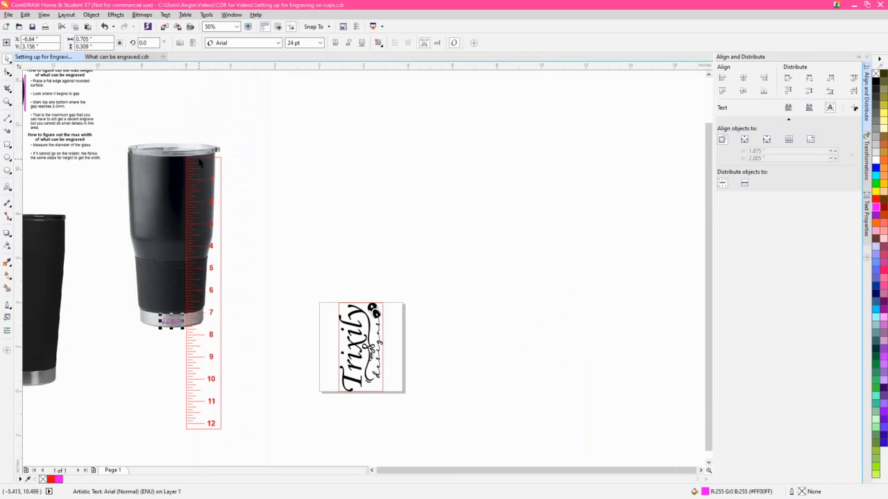
Move the ruler to the tumbler's centre and mark the centre below the lid with a vertical magenta line about 0.29 inches long
left_click_drag(204, 162, 178, 170)
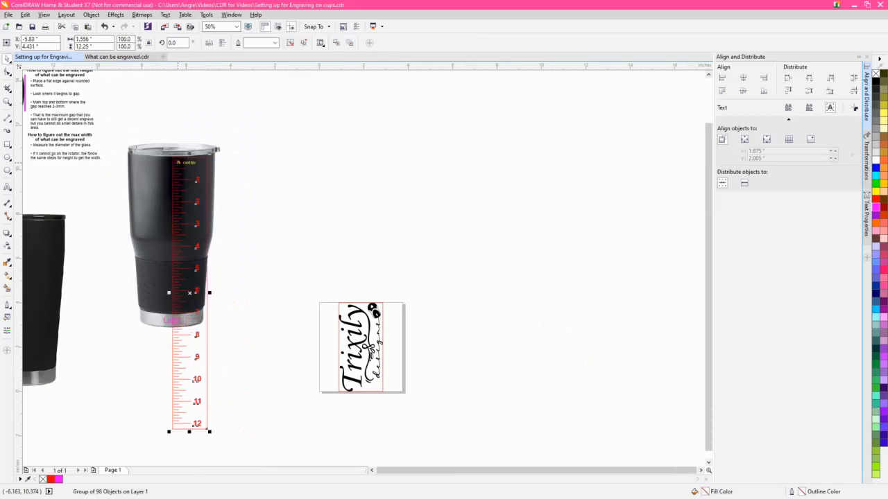
scroll(171, 170, "up", 4)
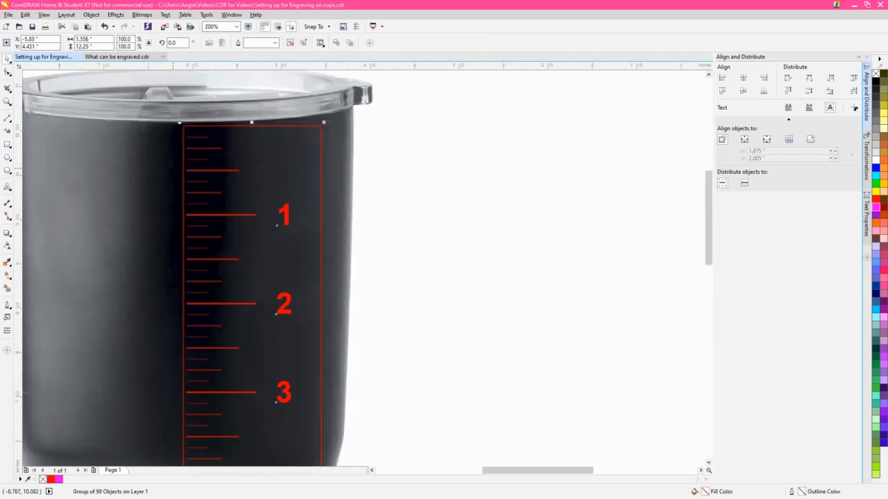
left_click(8, 118)
left_click_drag(178, 131, 178, 146)
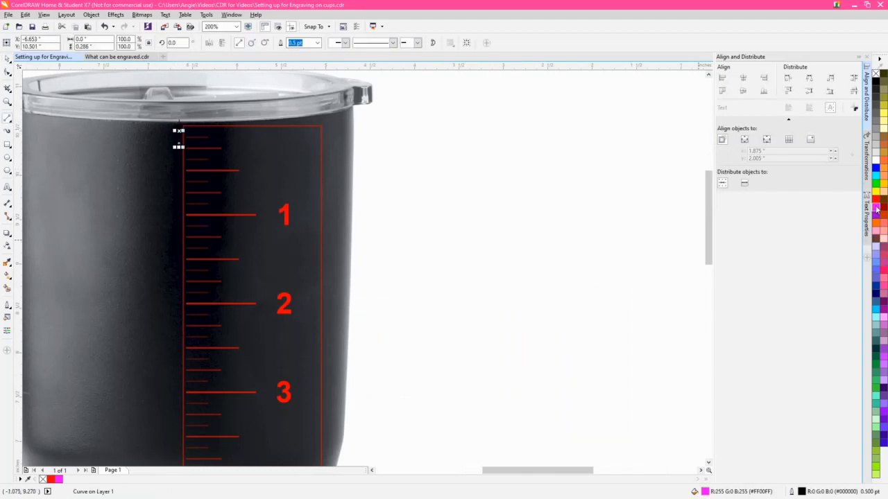
right_click(876, 207)
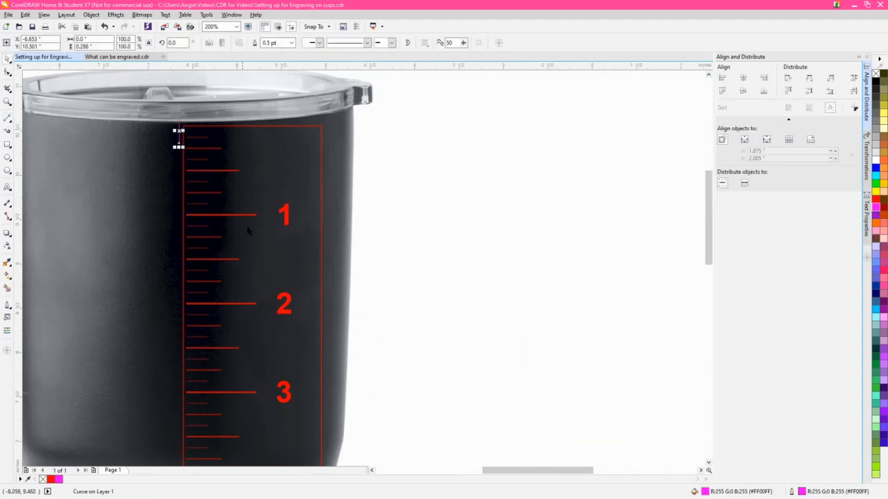
key("Escape")
scroll(307, 233, "down", 2)
key("space")
scroll(238, 181, "up", 4)
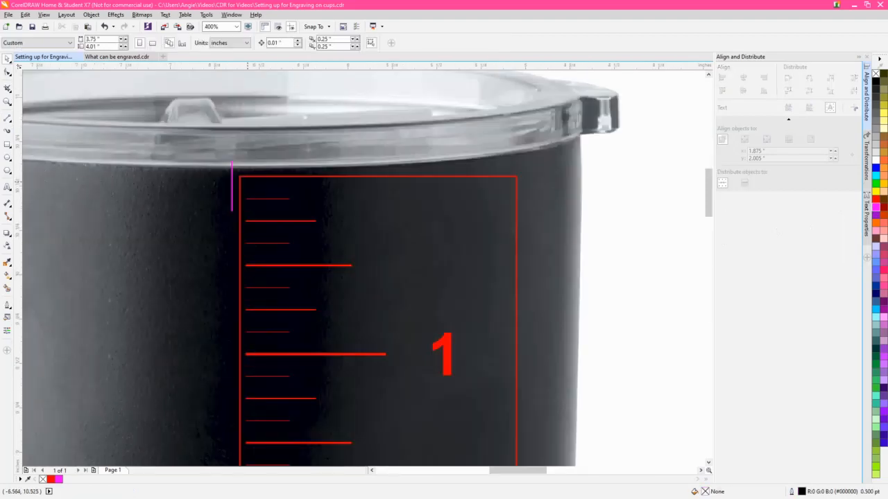
Rotate the ruler 90 degrees and place it along the underside of the lid with its zero end at the magenta centre mark
left_click(271, 199)
scroll(389, 236, "down", 2)
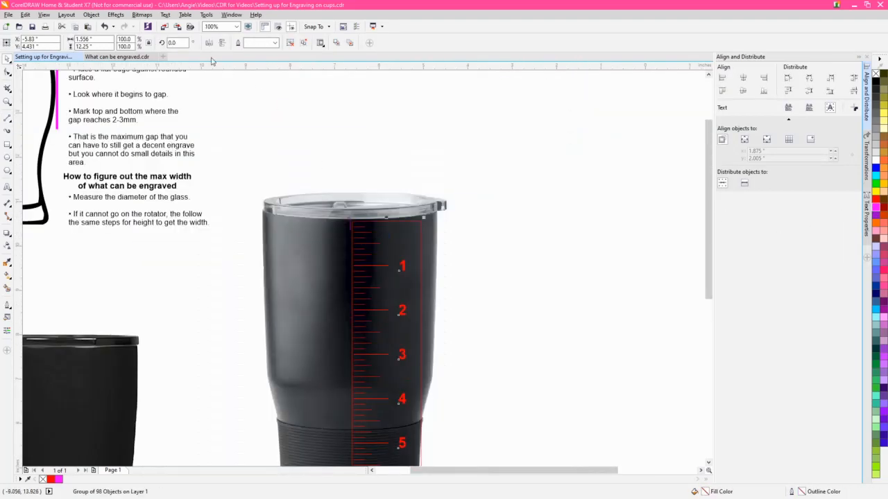
left_click(173, 42)
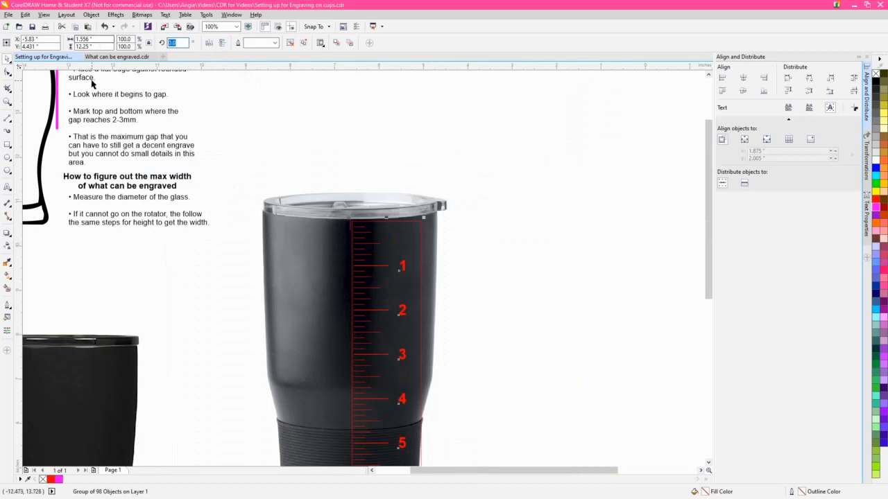
type("90")
key("Return")
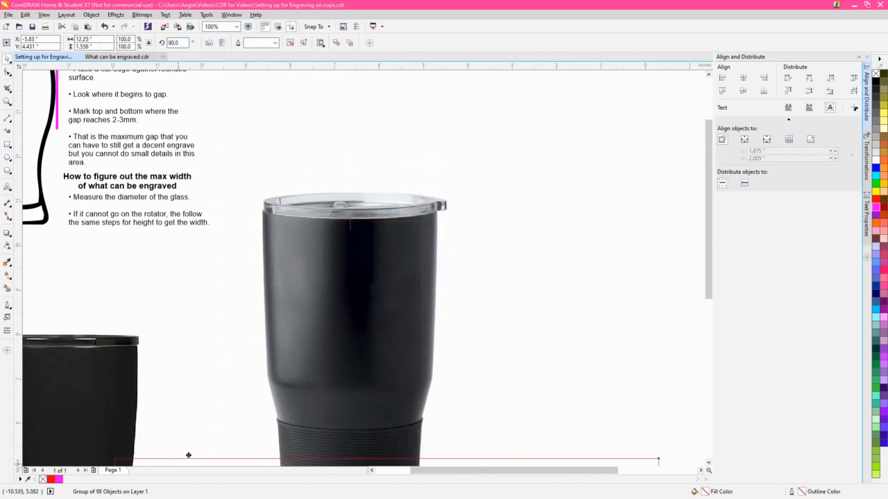
left_click_drag(188, 454, 416, 152)
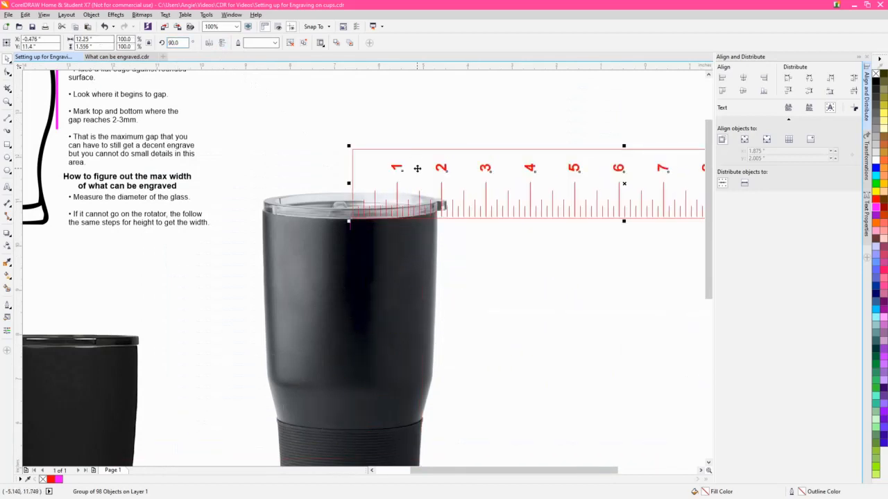
scroll(416, 154, "up", 1)
scroll(407, 197, "up", 1)
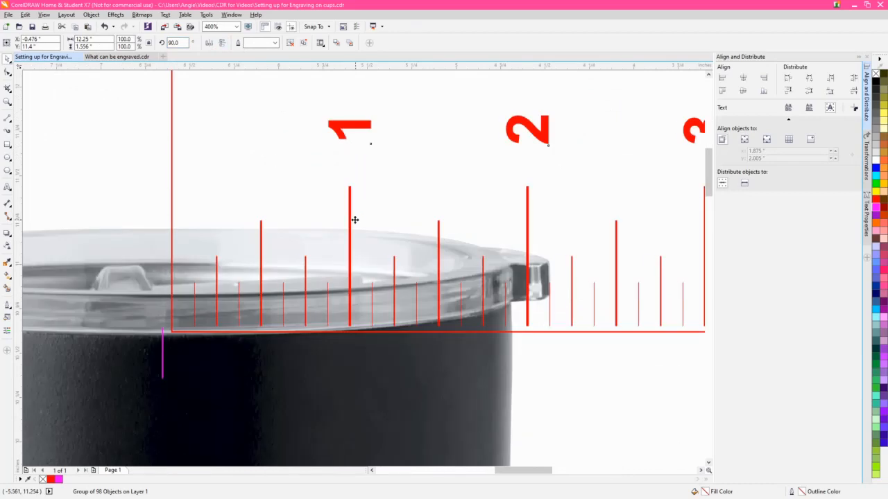
left_click_drag(355, 220, 347, 220)
left_click_drag(545, 353, 496, 287)
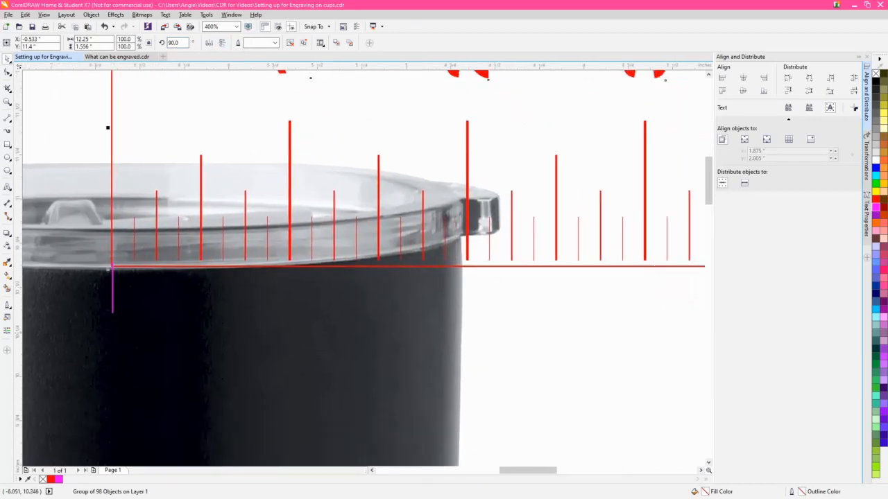
Copy the magenta mark to the tumbler's outer edge beneath the lid tab to measure half the width with the ruler
left_click_drag(112, 298, 463, 278)
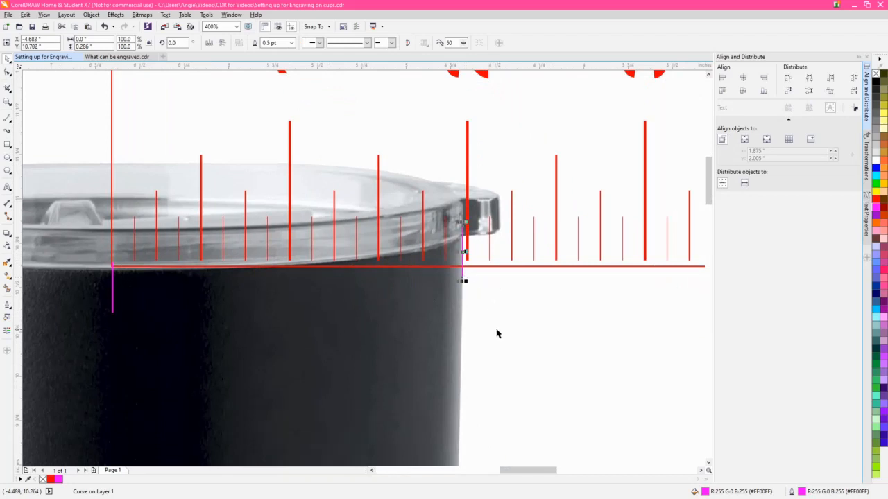
scroll(497, 333, "down", 1)
scroll(531, 362, "down", 1)
scroll(423, 205, "up", 1)
left_click(422, 203)
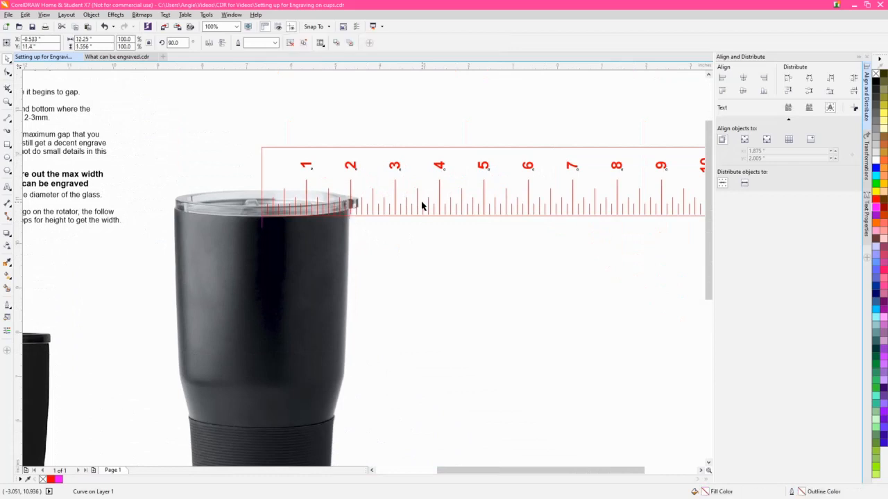
scroll(178, 433, "down", 2)
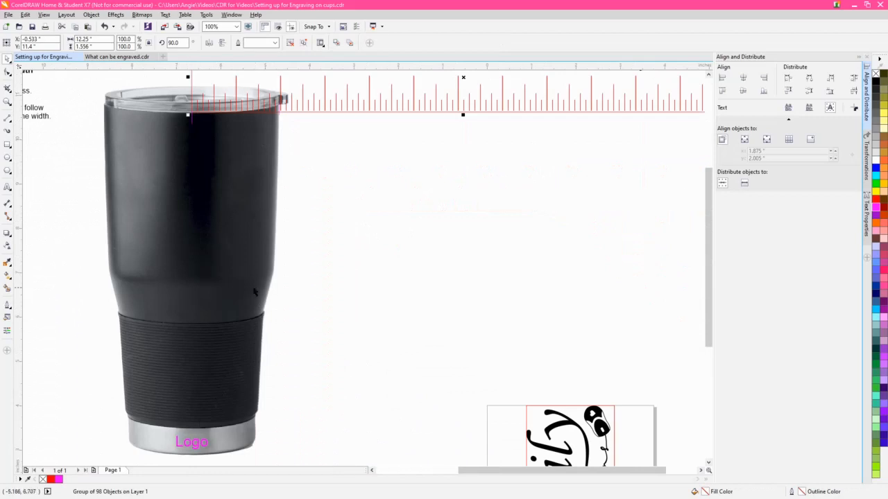
Undo the sample text, marks and ruler changes, and move the upright ruler onto the plain black tumbler with its zero end just below the rim
scroll(324, 306, "down", 3)
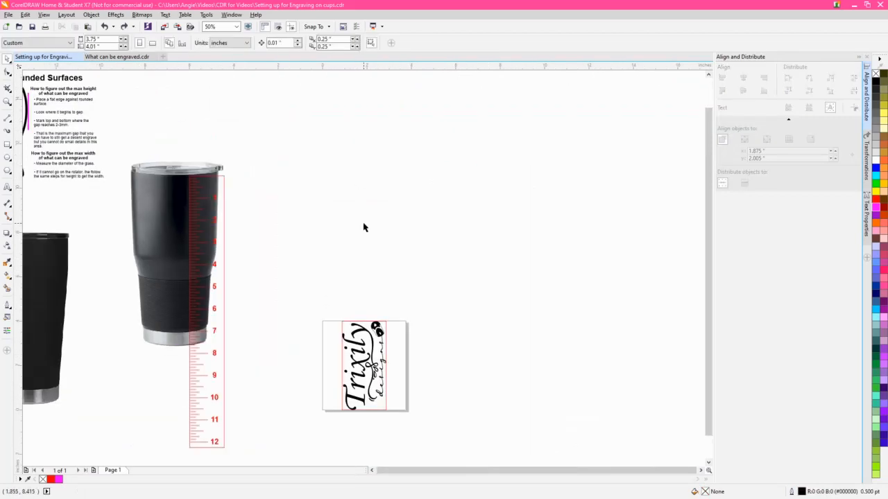
left_click_drag(362, 226, 462, 192)
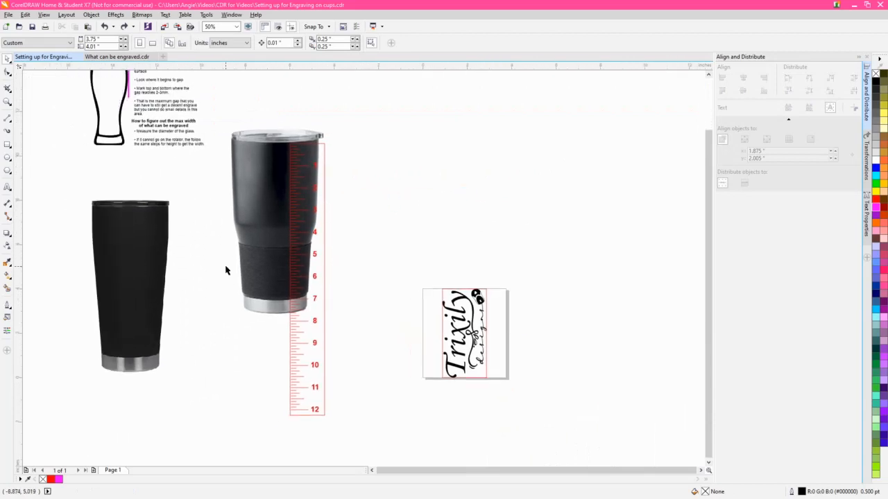
scroll(226, 267, "up", 3)
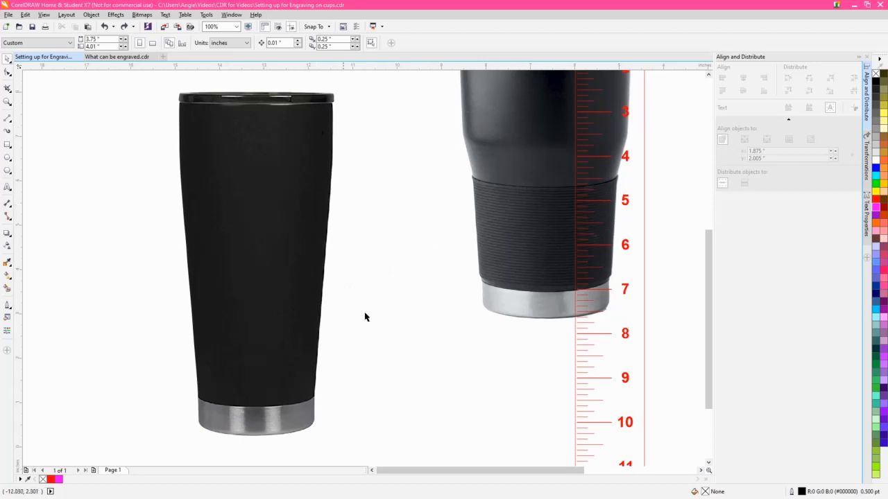
left_click_drag(606, 159, 307, 285)
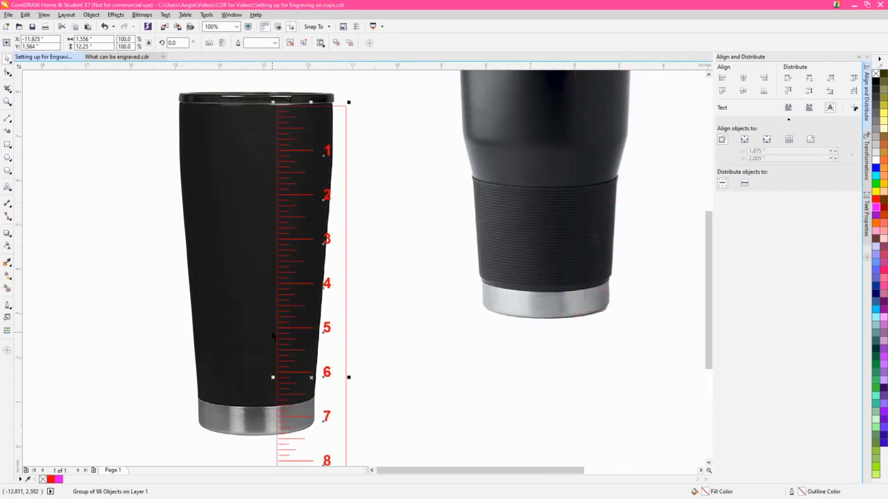
Draw a rectangle about 1.59 by 4.14 inches on the plain black tumbler, lower it about 0.5 inches from the rim, and outline it magenta
left_click(8, 144)
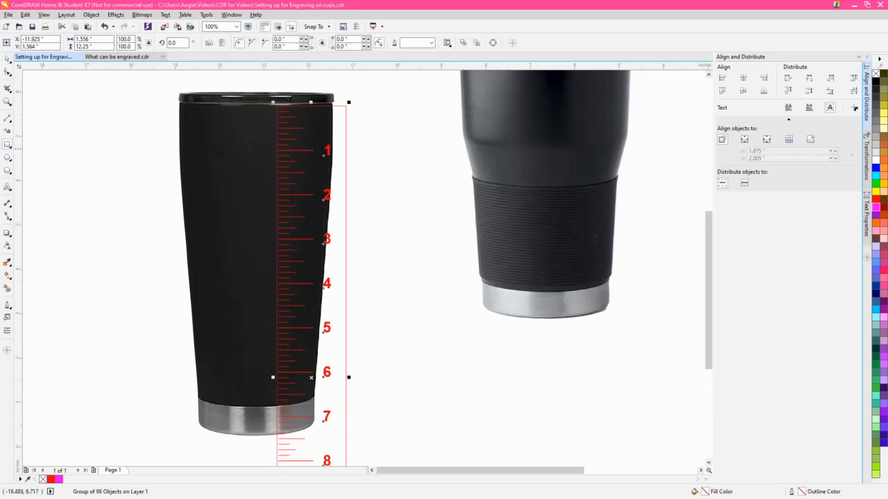
left_click_drag(253, 105, 324, 289)
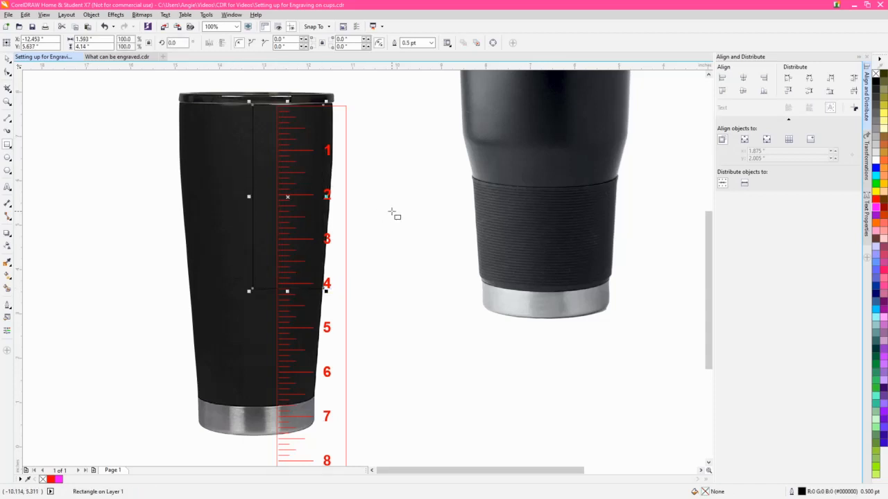
left_click_drag(258, 116, 258, 135)
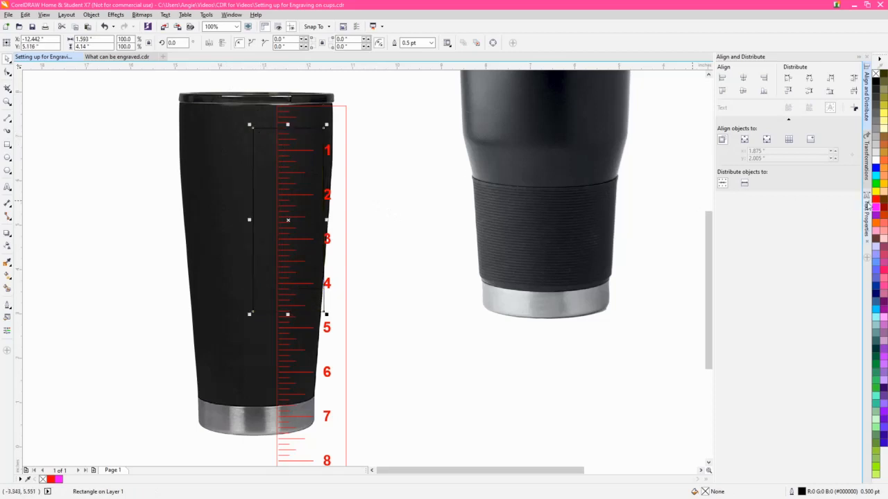
right_click(876, 207)
left_click(439, 329)
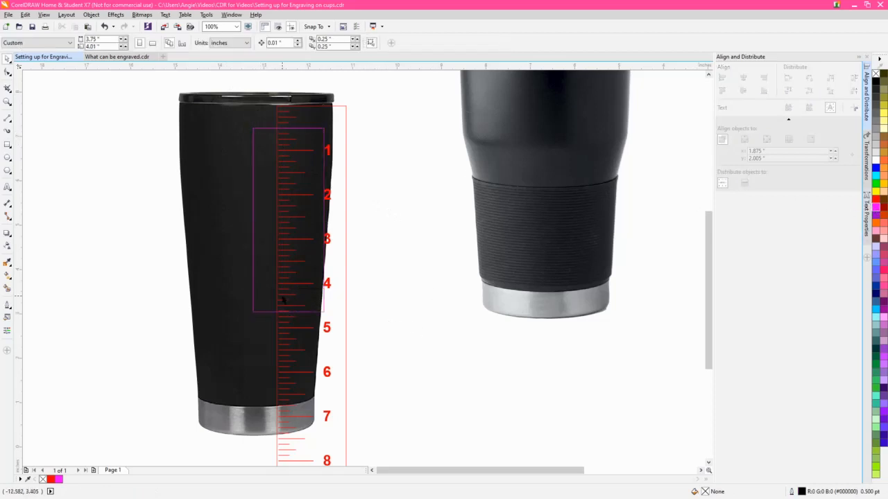
Shorten the magenta rectangle from its bottom edge to a height of 4 inches
left_click(268, 249)
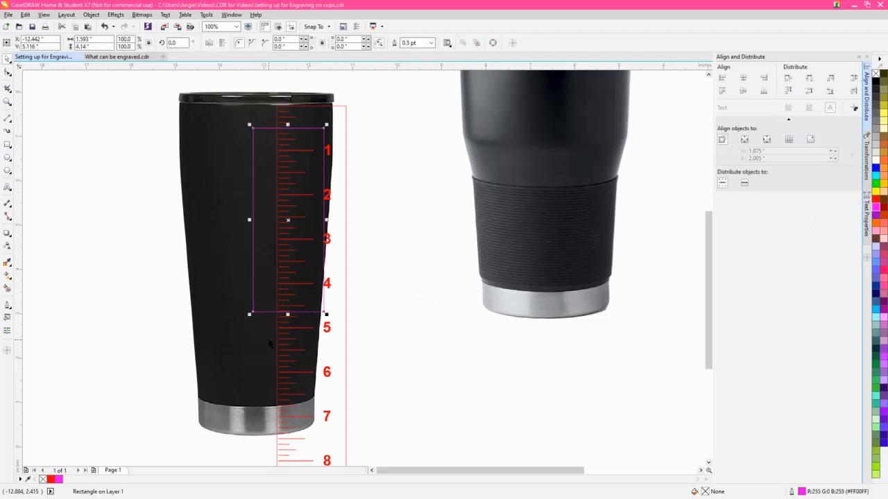
left_click_drag(288, 314, 288, 311)
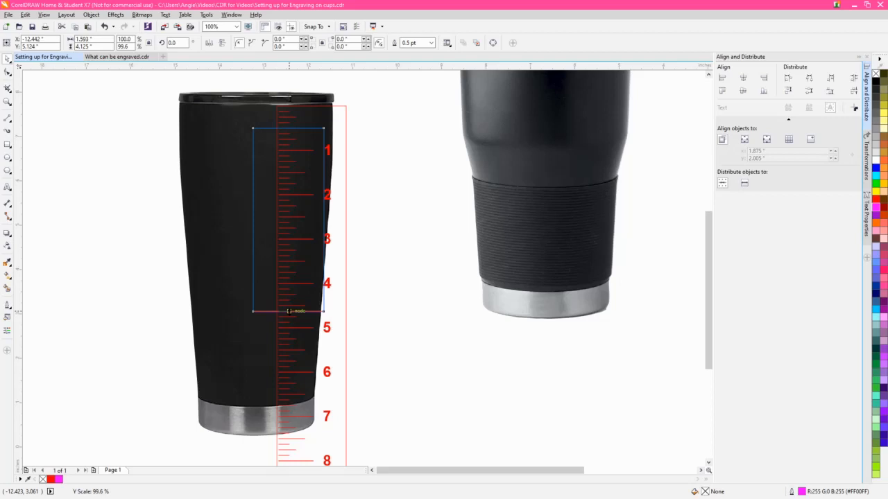
mouse_move(288, 310)
left_mouse_down()
mouse_move(288, 300)
mouse_move(288, 308)
left_mouse_up()
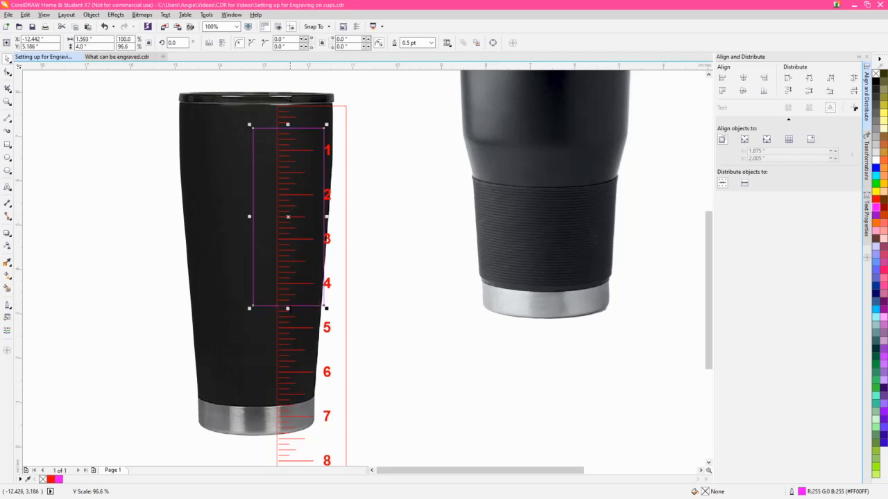
left_click(402, 218)
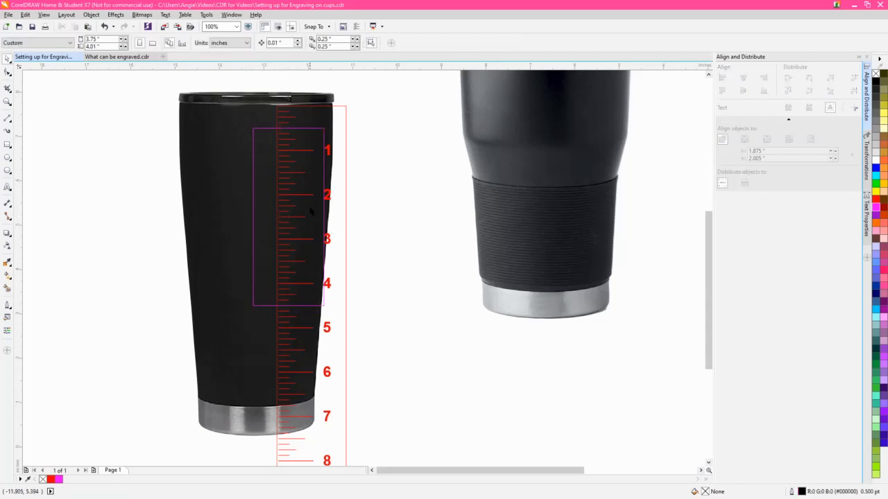
Rotate the ruler to 90 degrees and lay it across the top of the plain tumbler's lid, zero end at the outer edge, to measure the width
left_click(346, 255)
type("90")
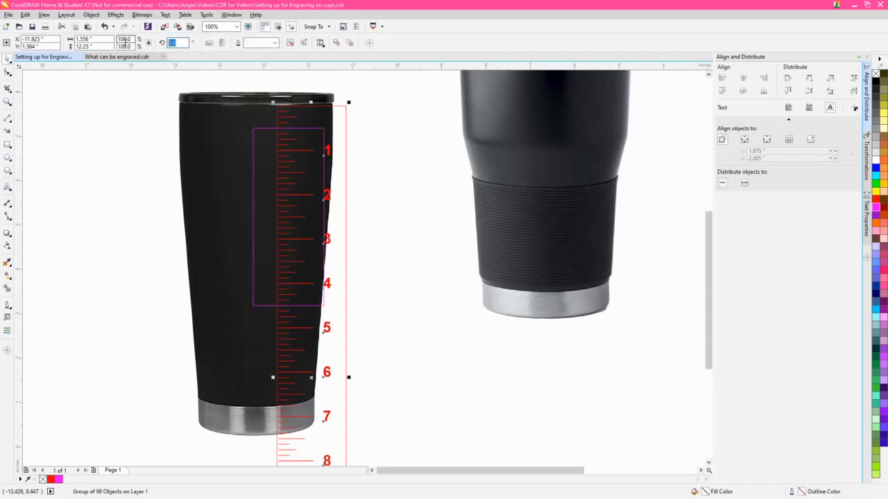
key("Return")
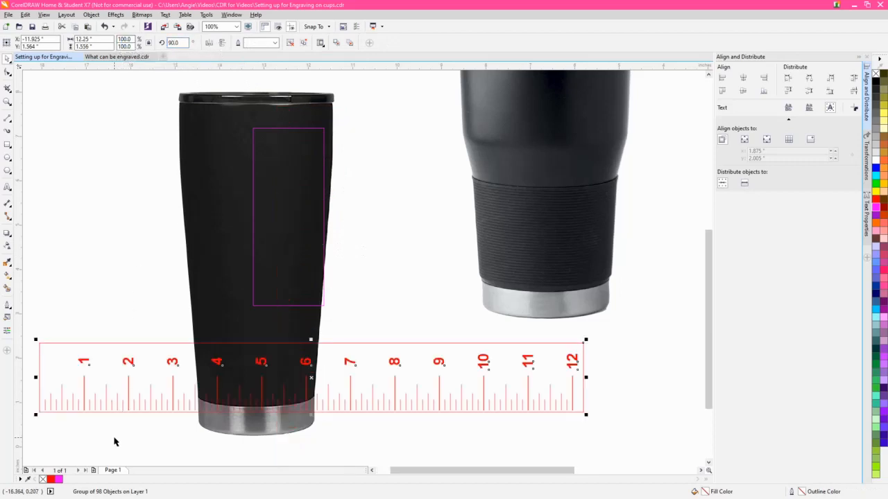
left_click_drag(80, 409, 219, 92)
scroll(394, 232, "up", 3)
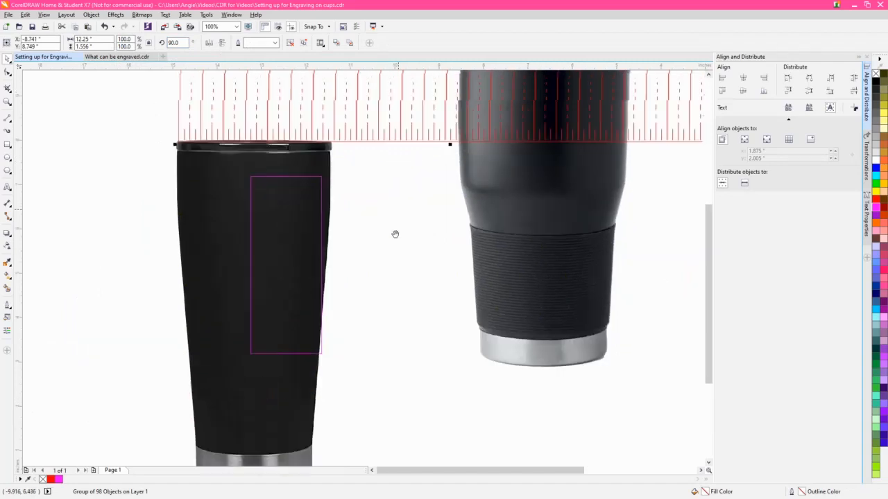
scroll(323, 220, "up", 1)
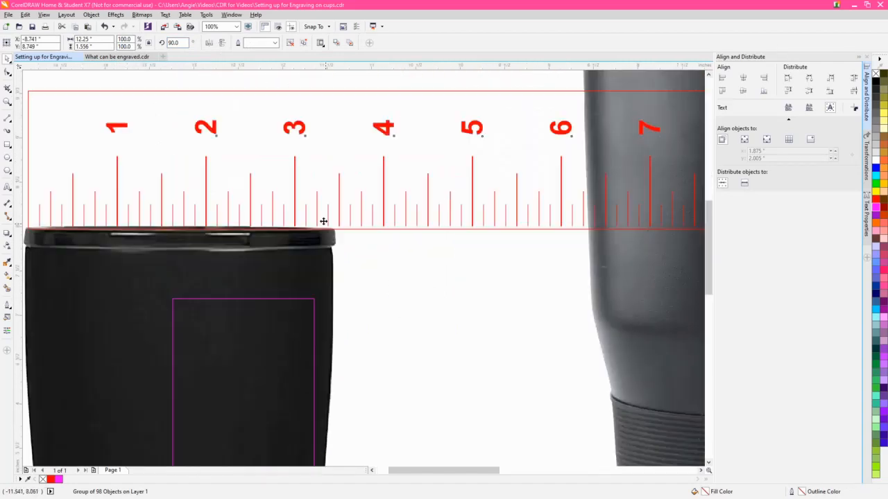
scroll(367, 282, "down", 1)
left_click_drag(402, 368, 386, 323)
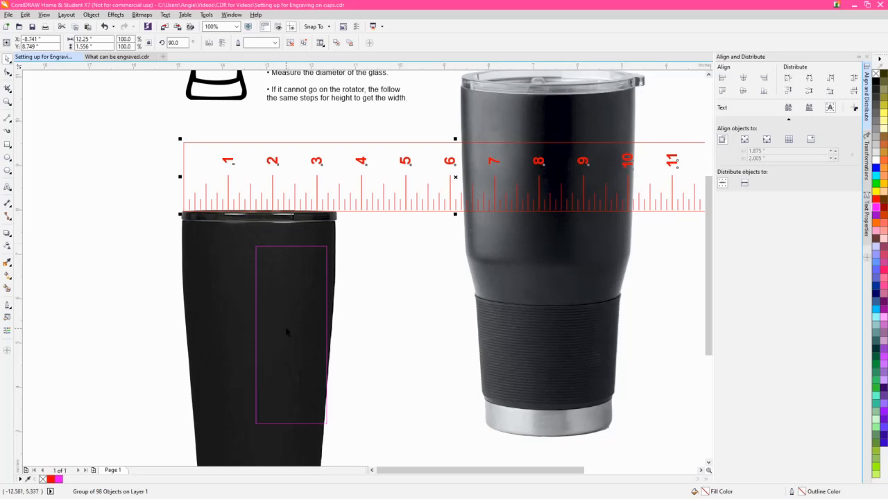
Move the ruler across the widest part of the glass outline under Rounded Surfaces and examine the glass width and the gap to the magenta line
scroll(396, 335, "right", 2)
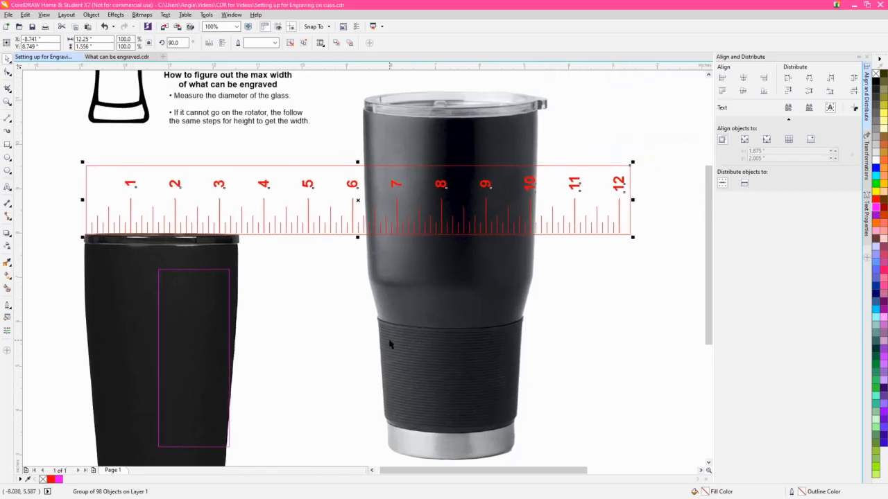
scroll(391, 345, "up", 5)
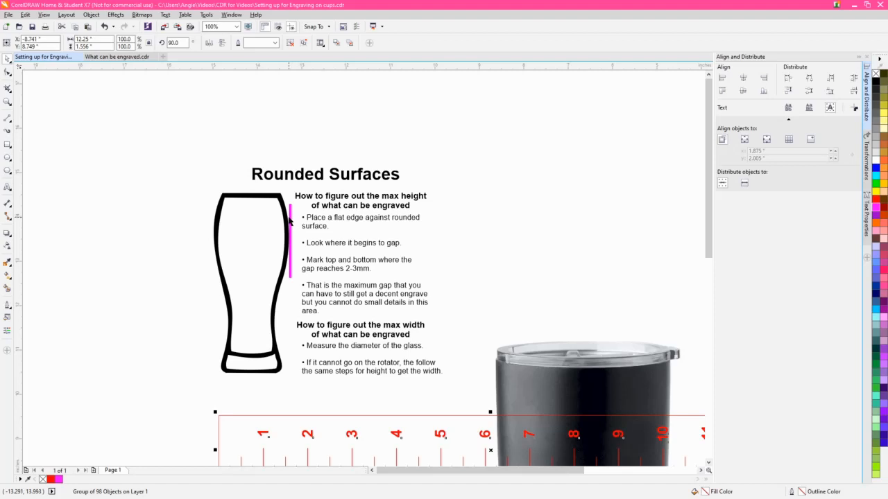
left_click(297, 273)
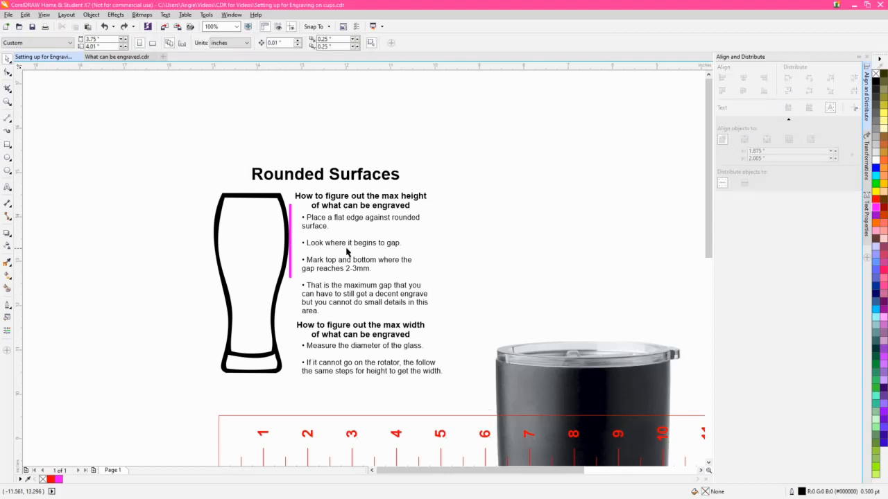
left_click_drag(340, 420, 336, 172)
scroll(285, 235, "up", 2)
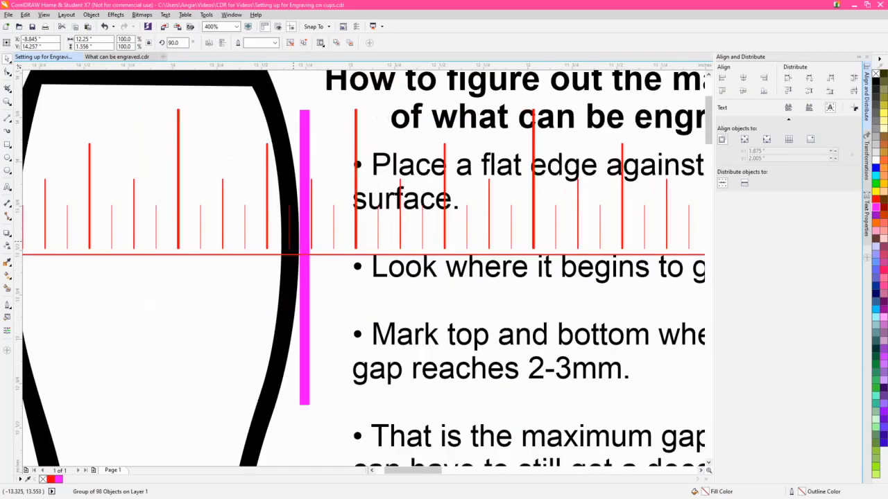
scroll(277, 281, "down", 2)
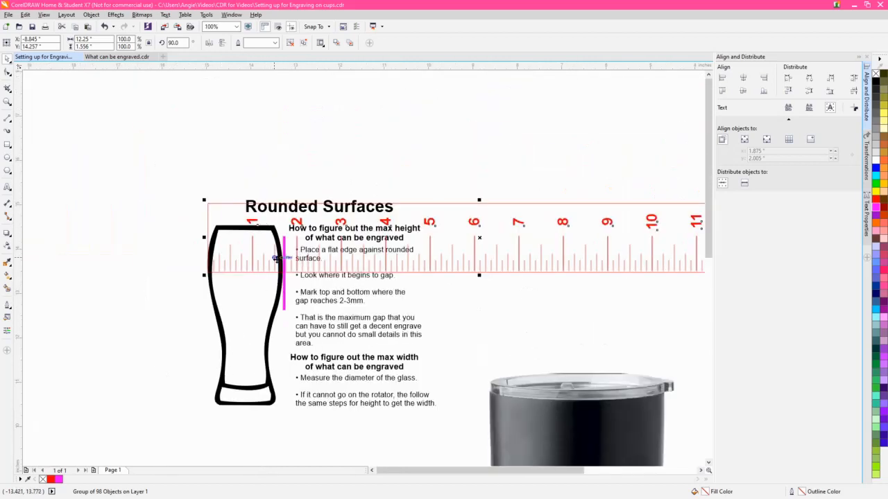
scroll(272, 259, "up", 1)
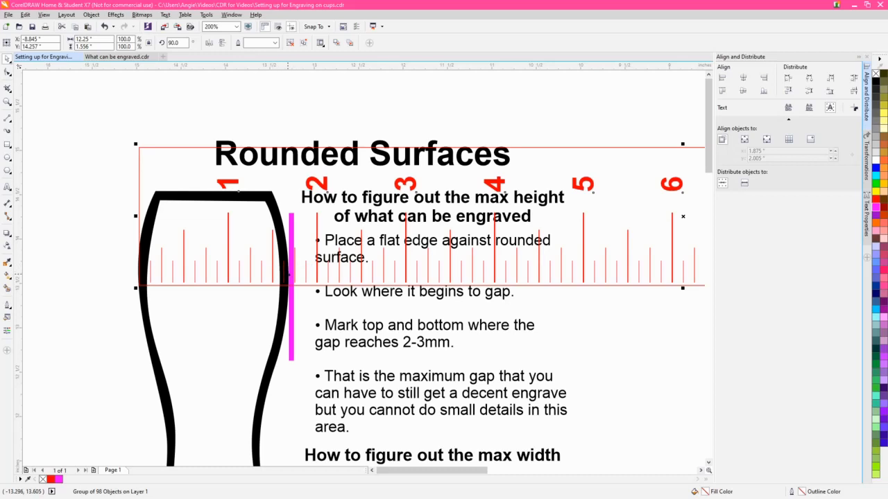
scroll(294, 276, "down", 2)
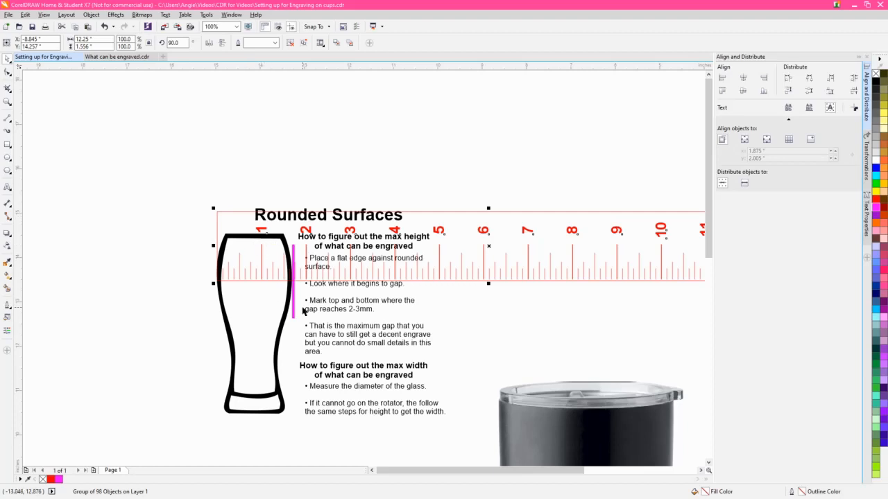
Move the ruler off the glass into the empty area above the Rounded Surfaces heading and deselect it
left_click_drag(457, 255, 450, 150)
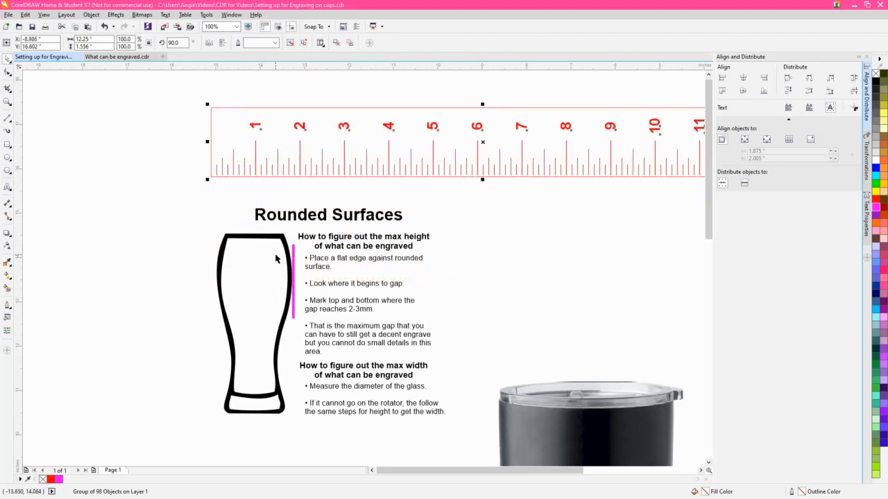
scroll(444, 333, "down", 2)
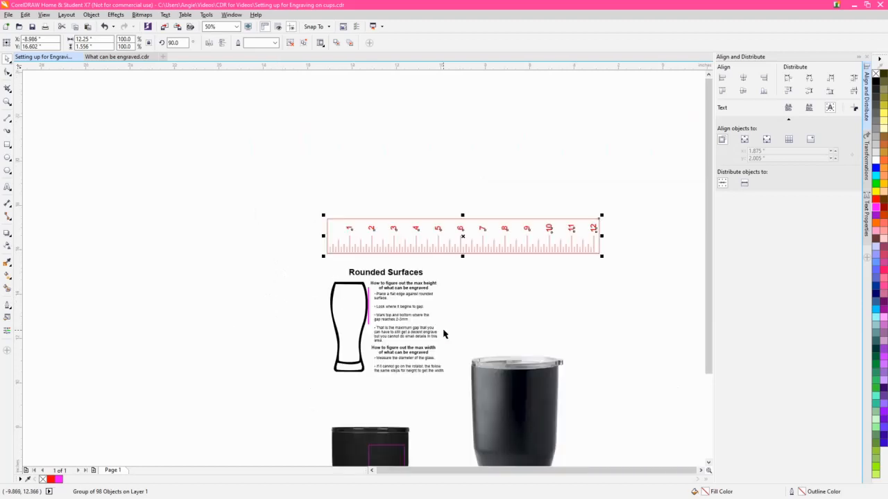
left_click_drag(546, 353, 381, 275)
left_click(507, 337)
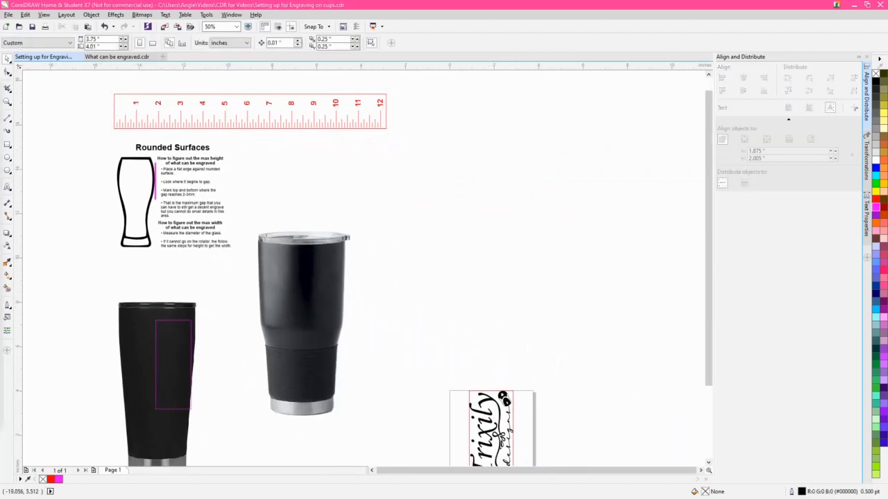